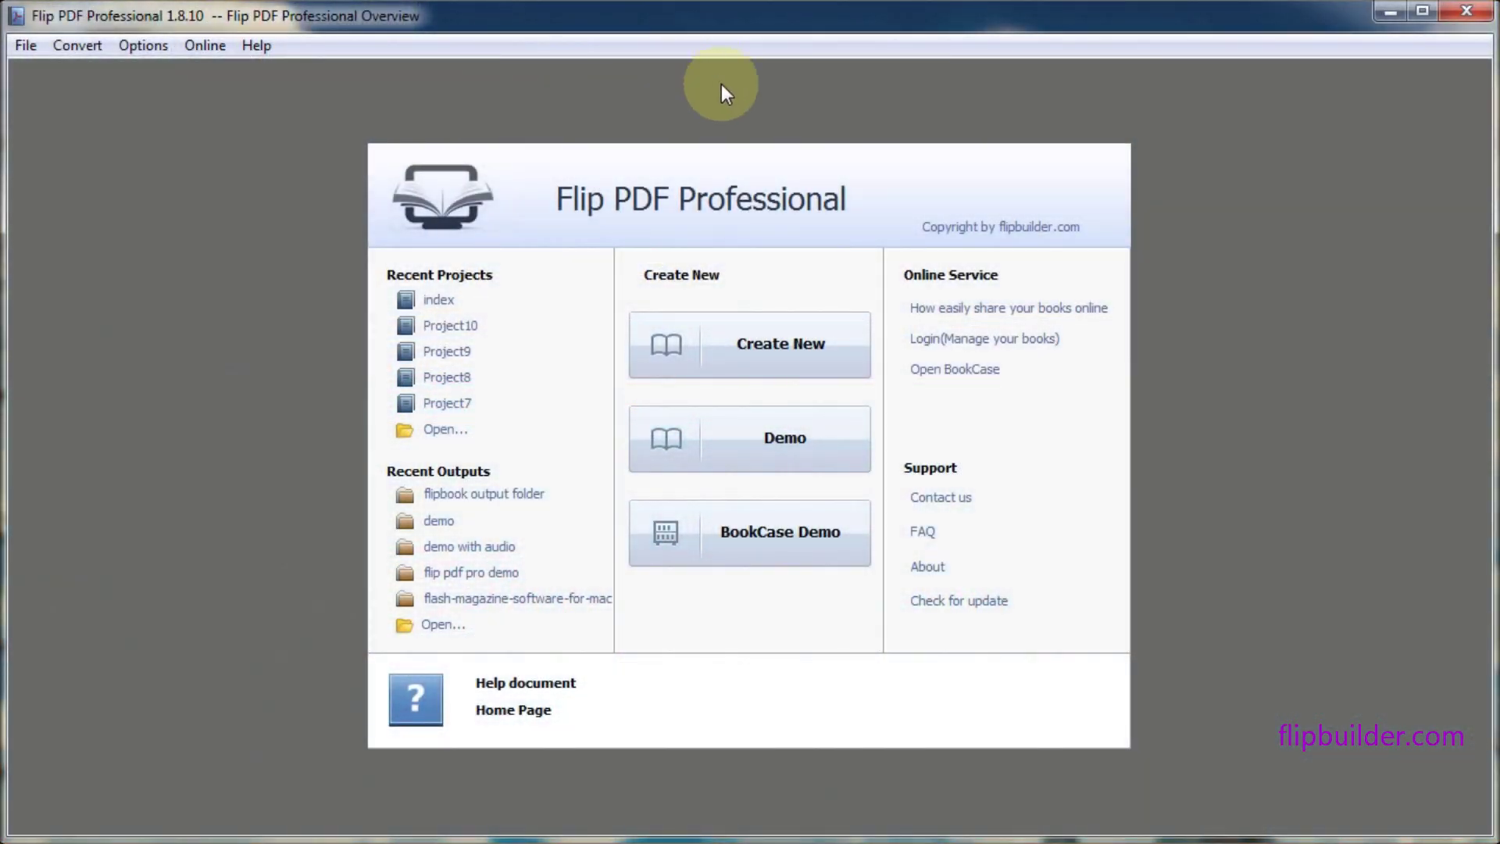
Start a new flipbook project using the Neat set's Black Wood template, then continue to PDF import
{"action": "left_click", "coordinate": [766, 359]}
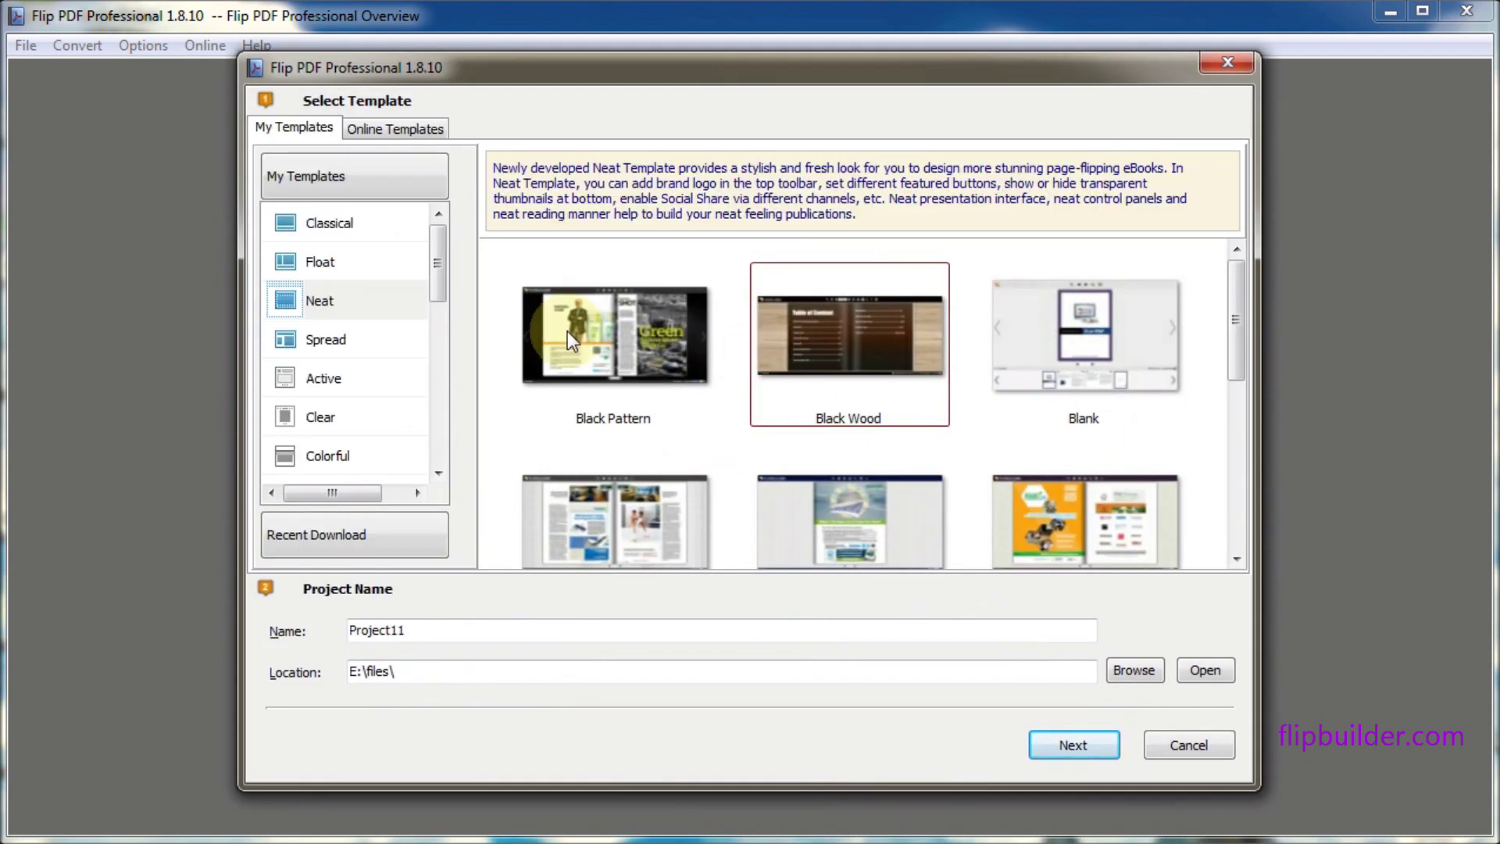
{"action": "left_click", "coordinate": [326, 301]}
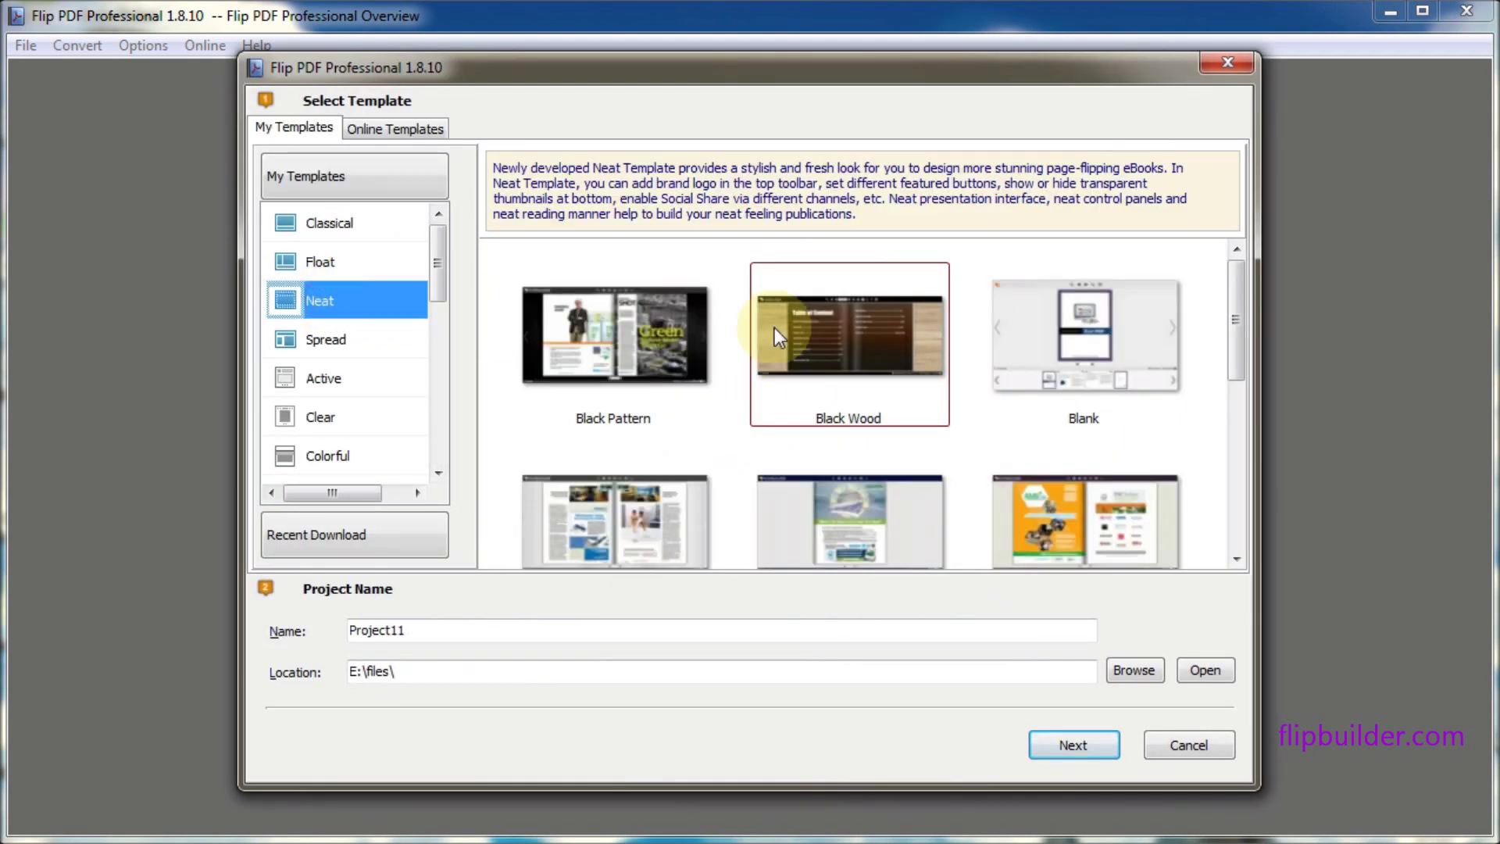
{"action": "left_click", "coordinate": [841, 341]}
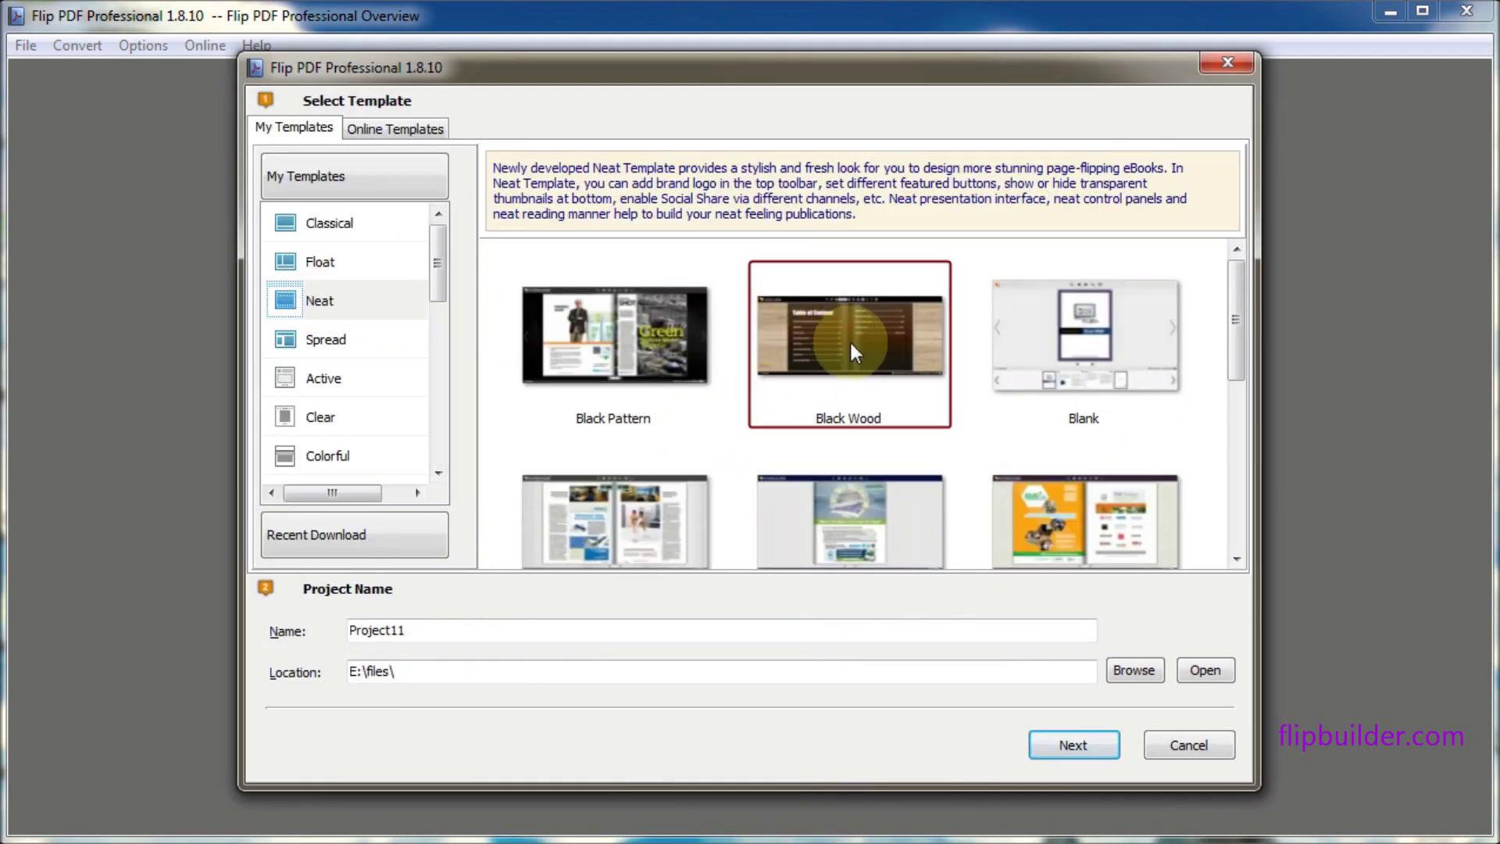
{"action": "left_click", "coordinate": [1077, 752]}
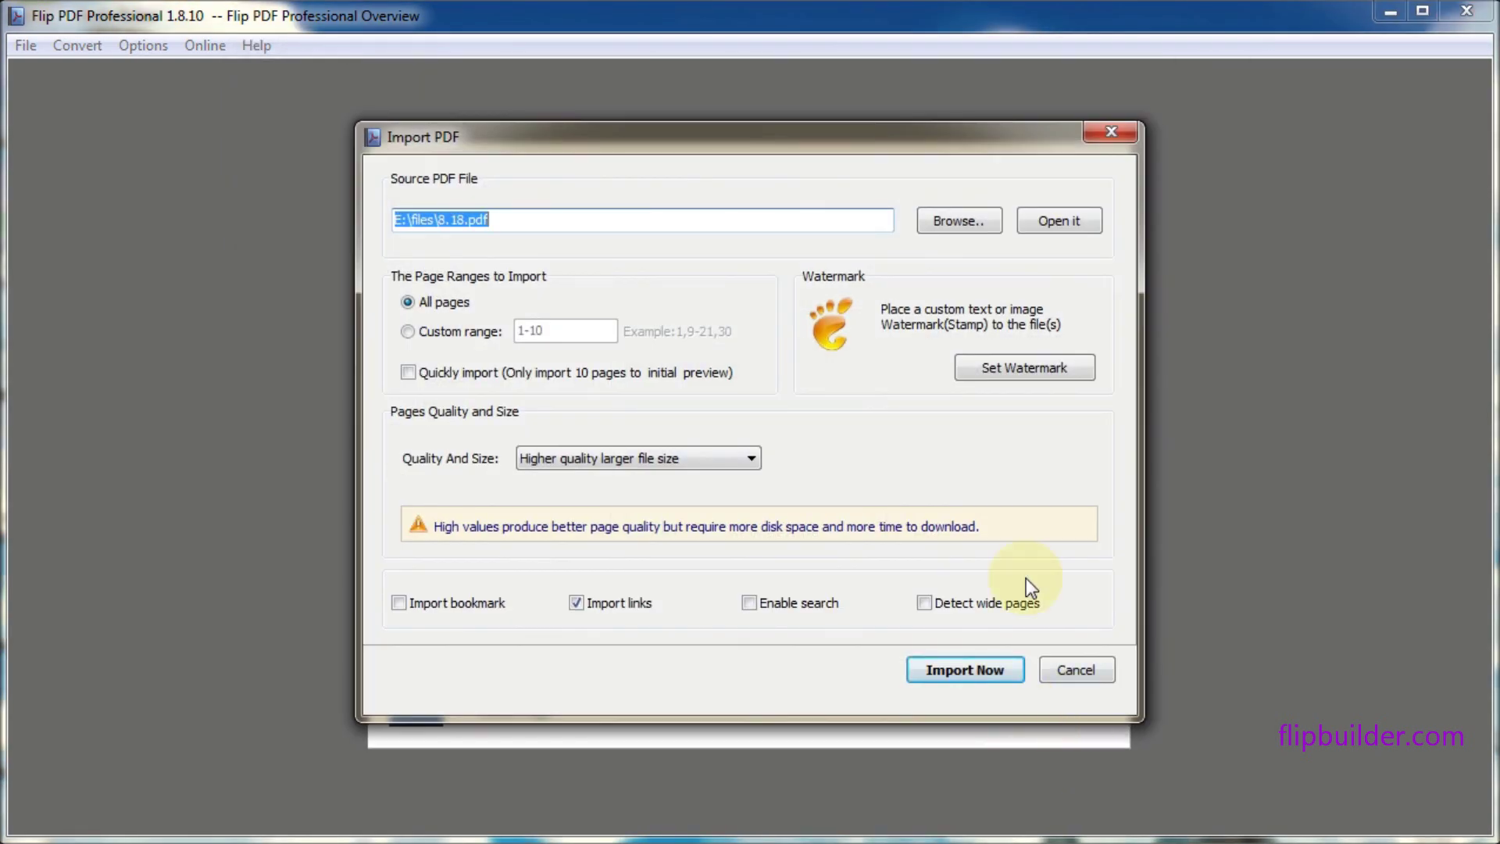
Import all pages of E:\files\8.18.pdf into the new project
{"action": "left_click", "coordinate": [951, 225]}
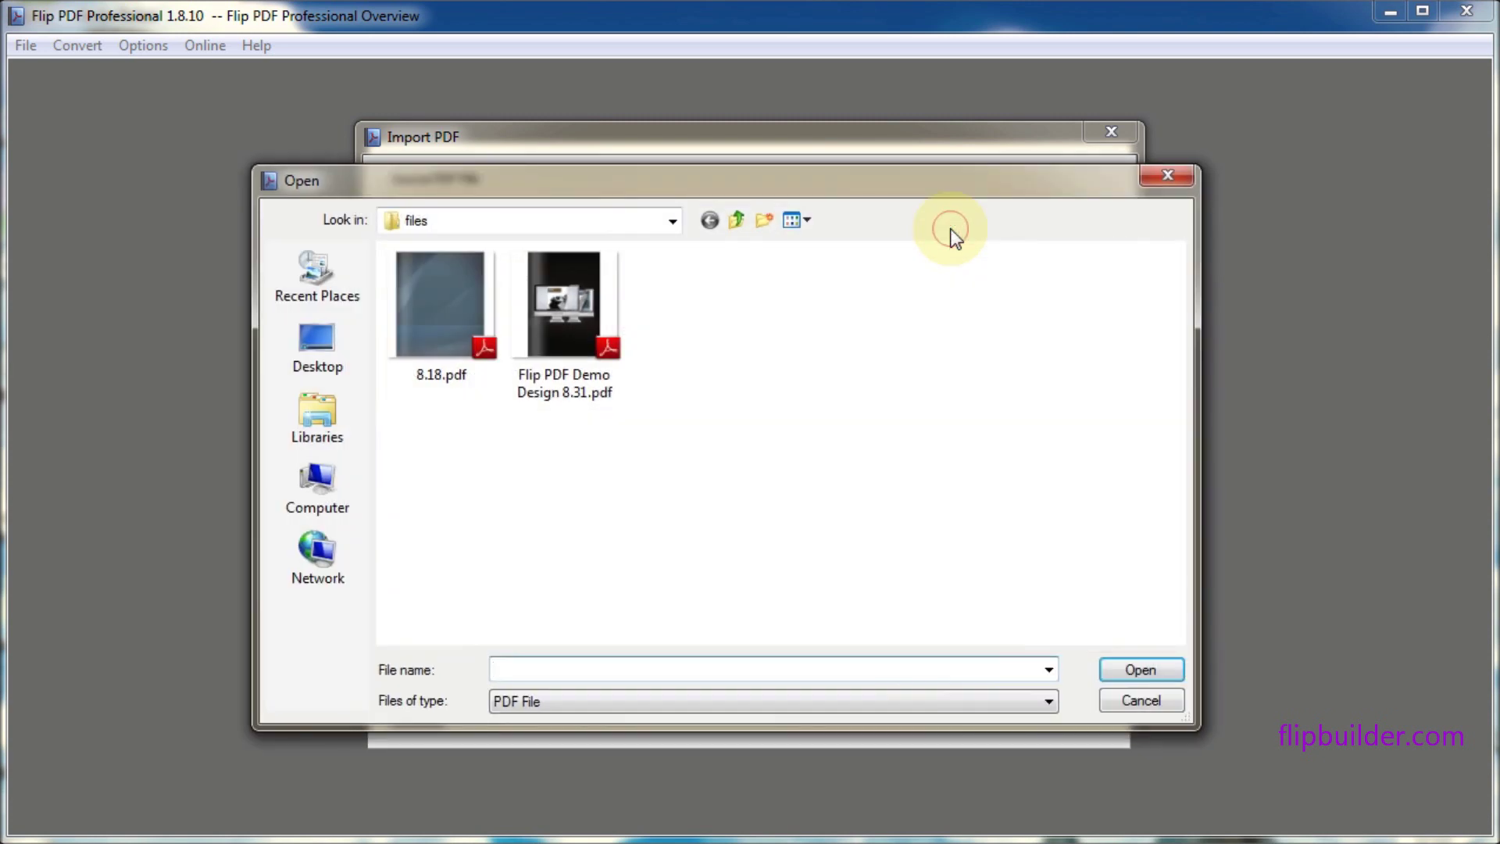
{"action": "left_click", "coordinate": [433, 296]}
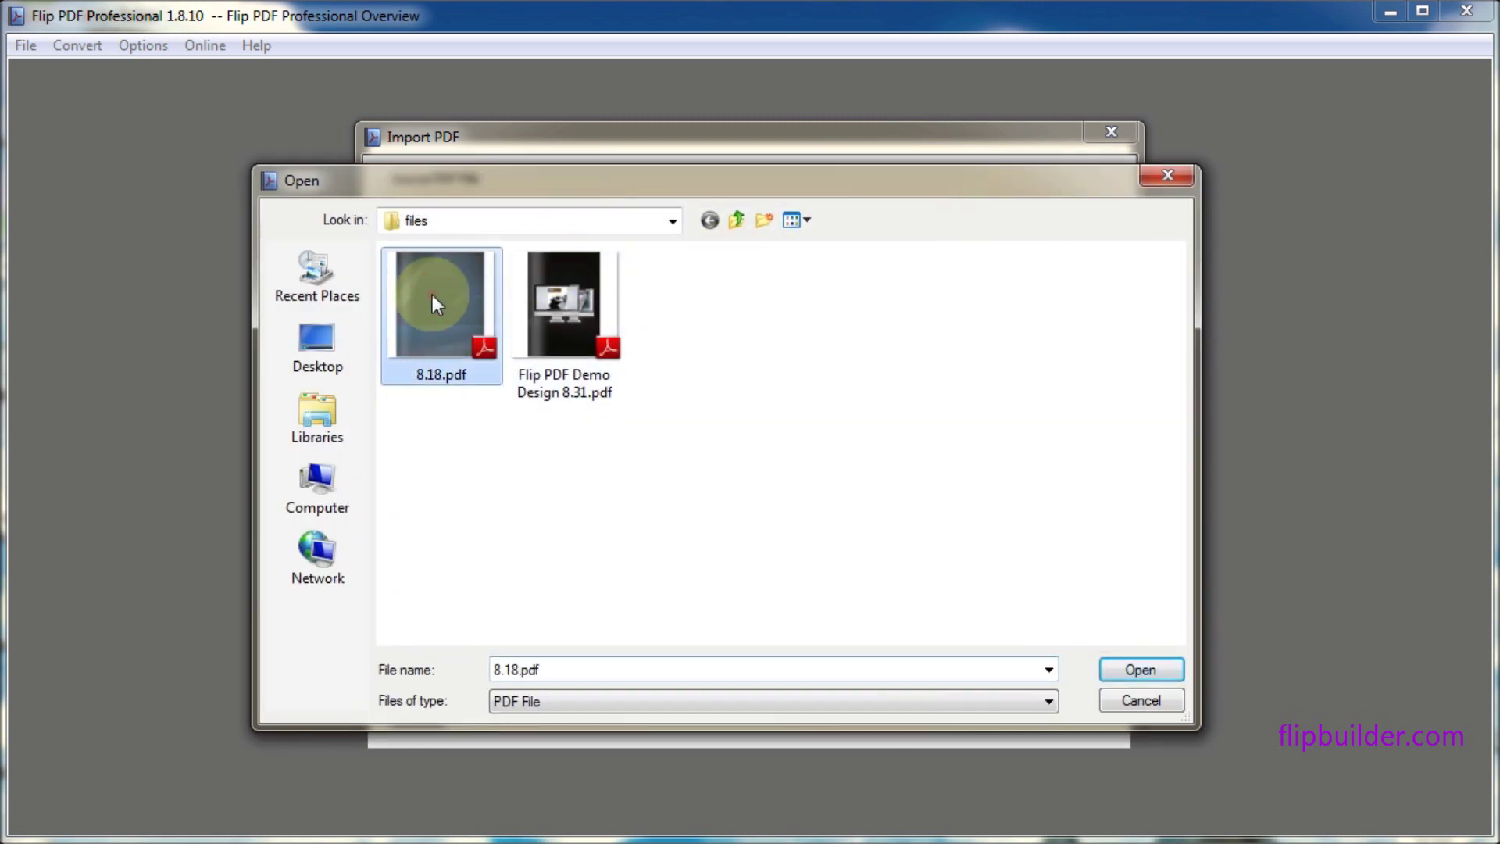
{"action": "left_click", "coordinate": [1146, 666]}
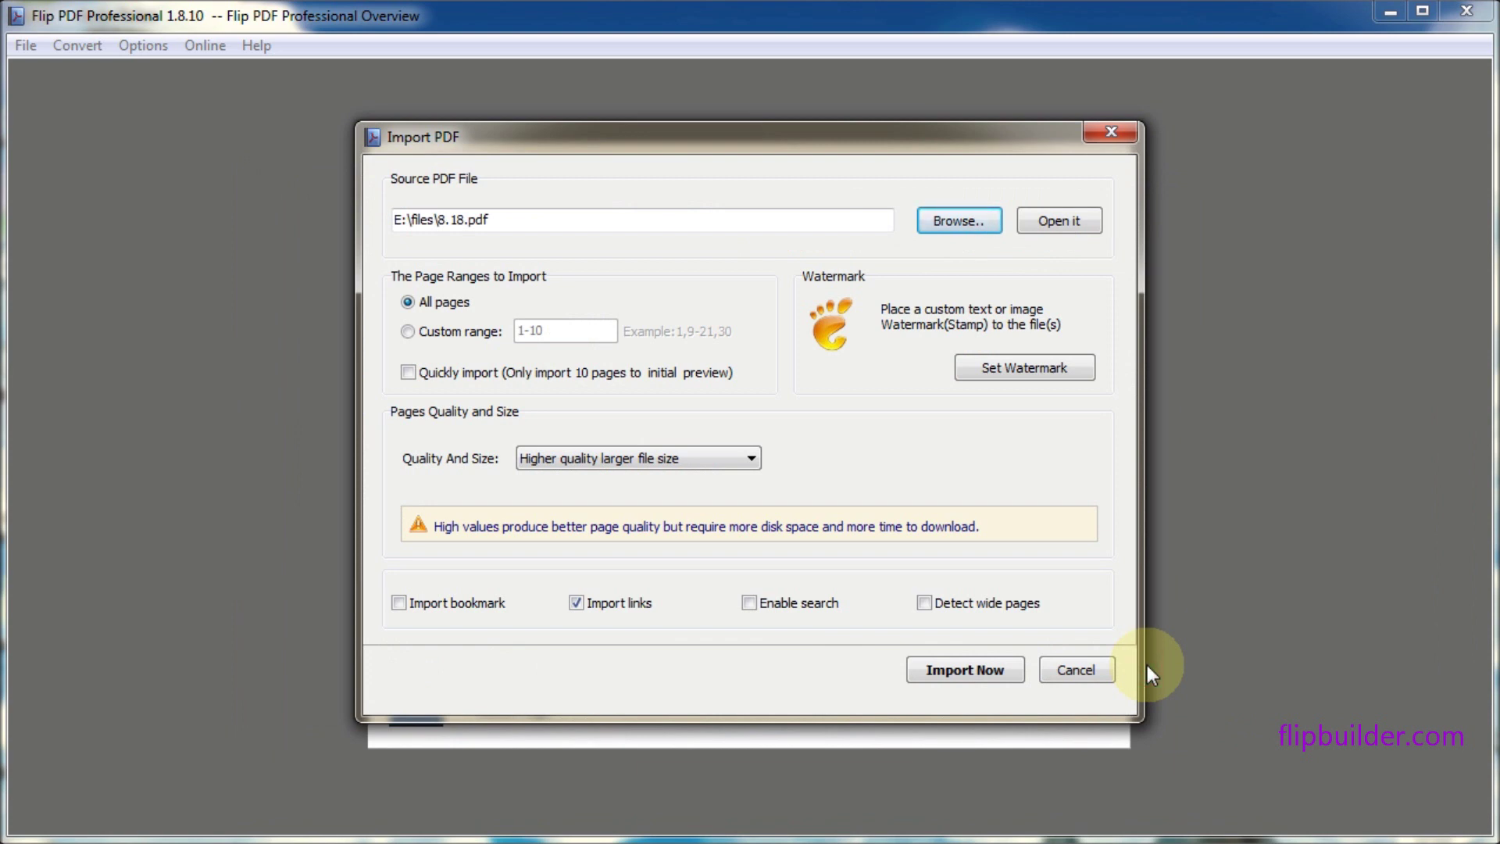
{"action": "left_click", "coordinate": [966, 667]}
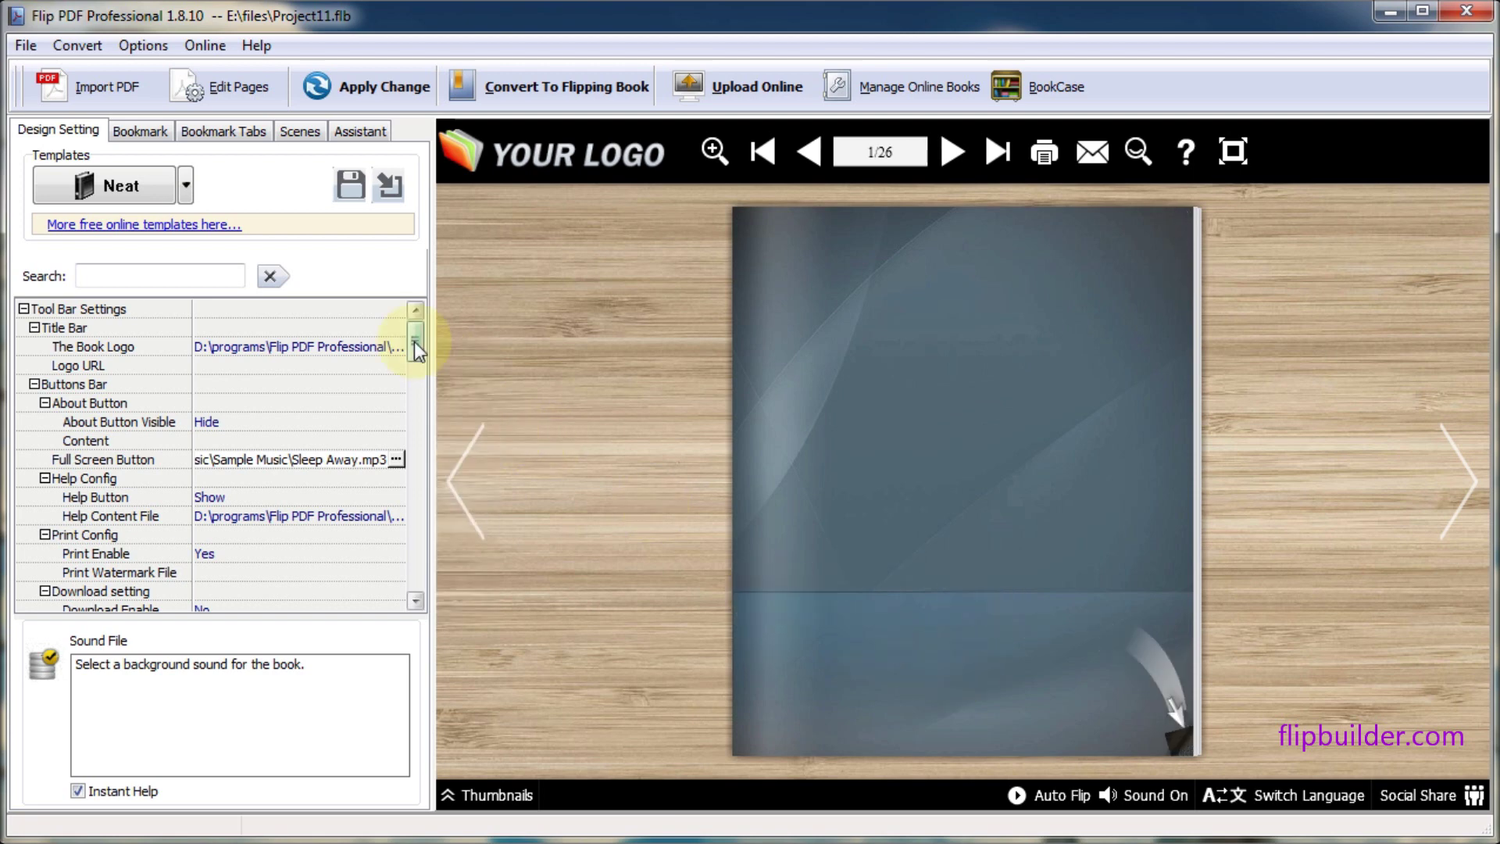
Scroll the Design Setting list down to the Sound group and select the Sound File setting
{"action": "left_click_drag", "start_coordinate": [416, 351], "coordinate": [417, 381]}
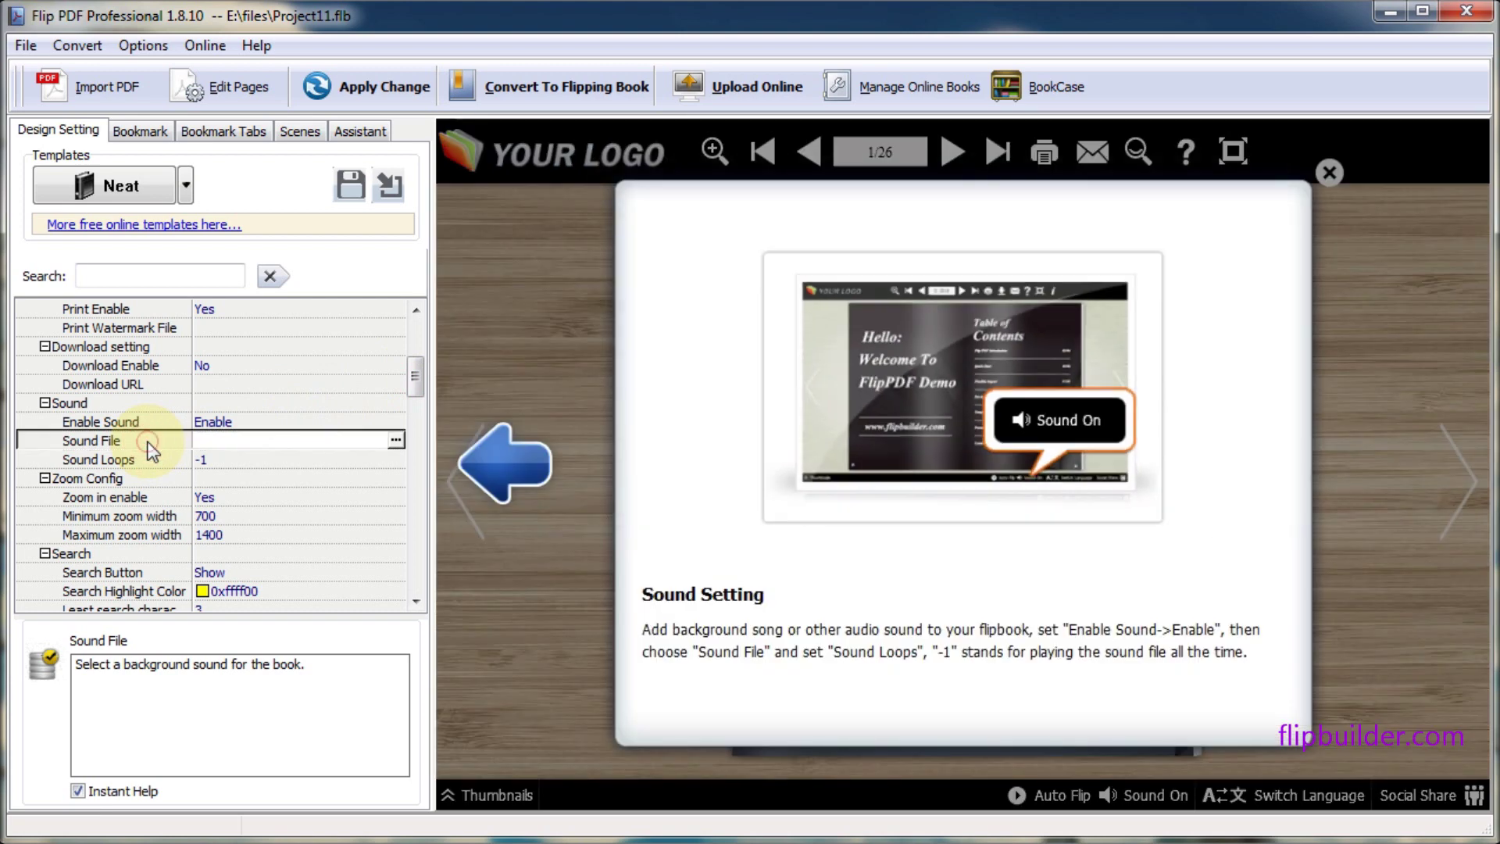
{"action": "left_click", "coordinate": [288, 440]}
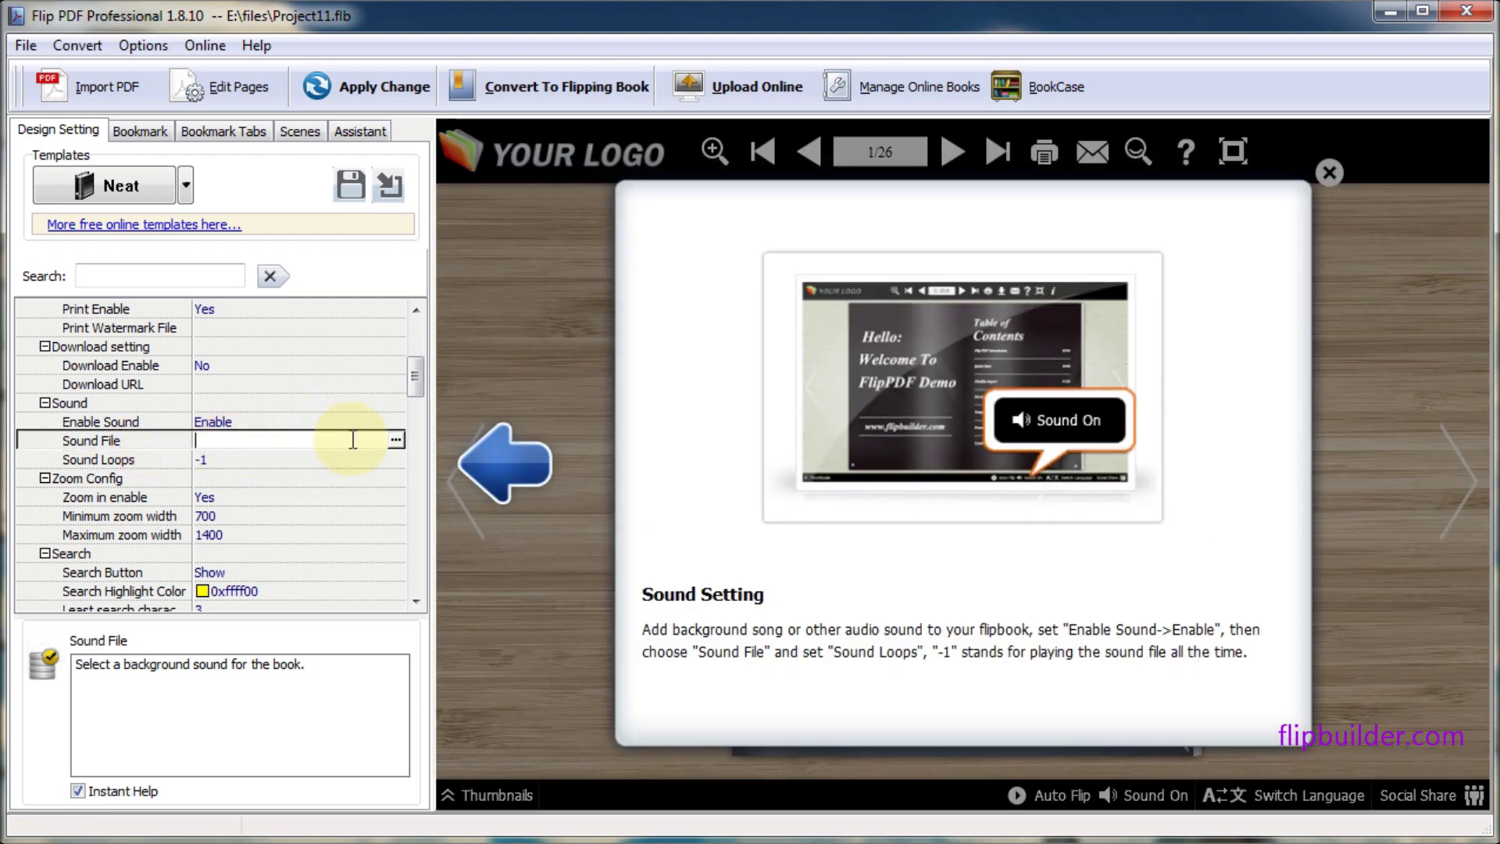
Set Sample Music's Sleep Away.mp3 as the background Sound File and apply the change
{"action": "left_click", "coordinate": [397, 441]}
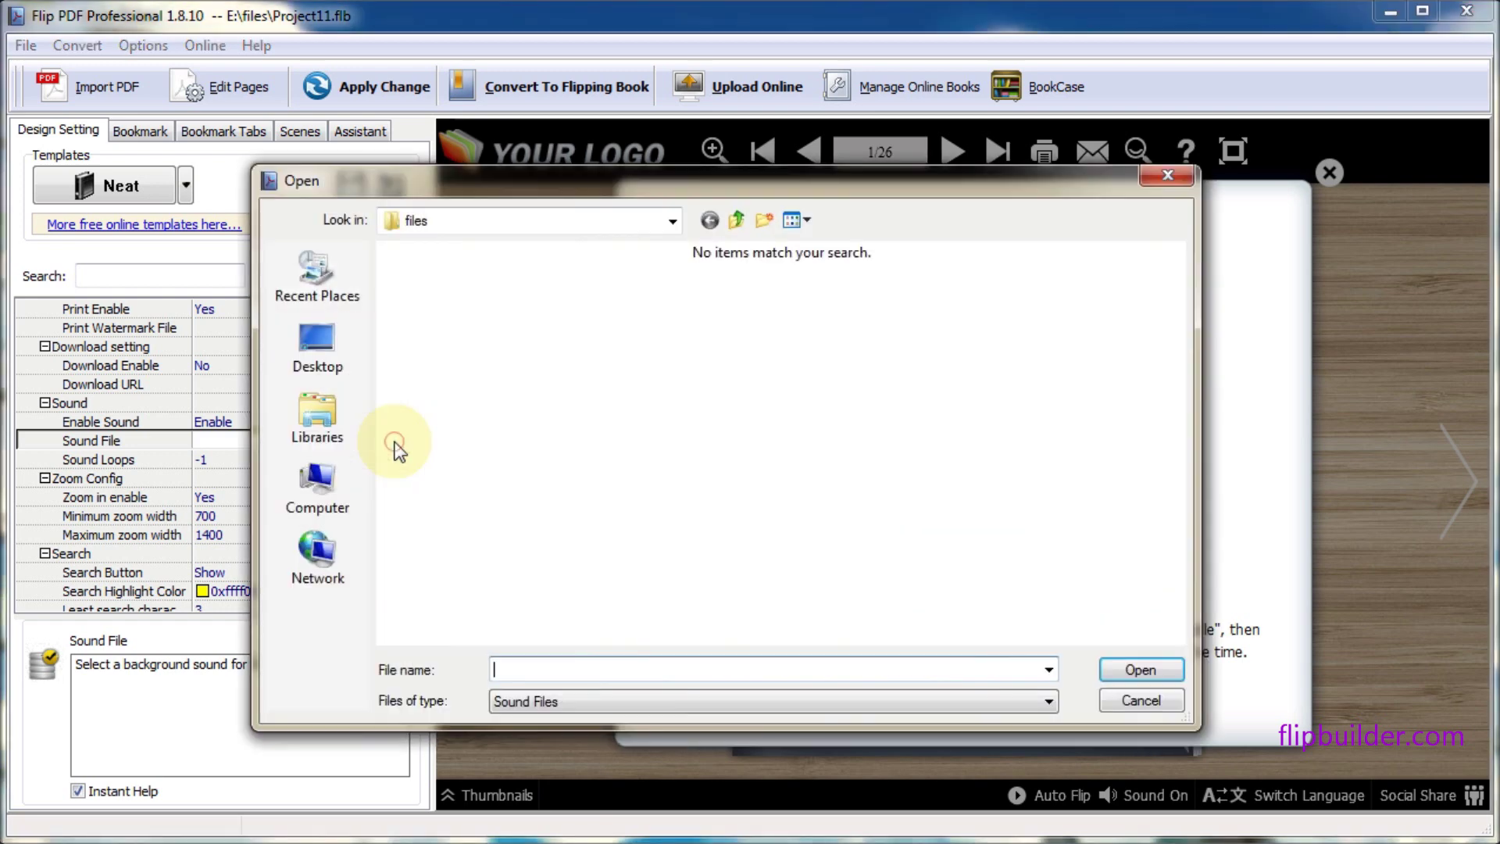
{"action": "left_click", "coordinate": [331, 437]}
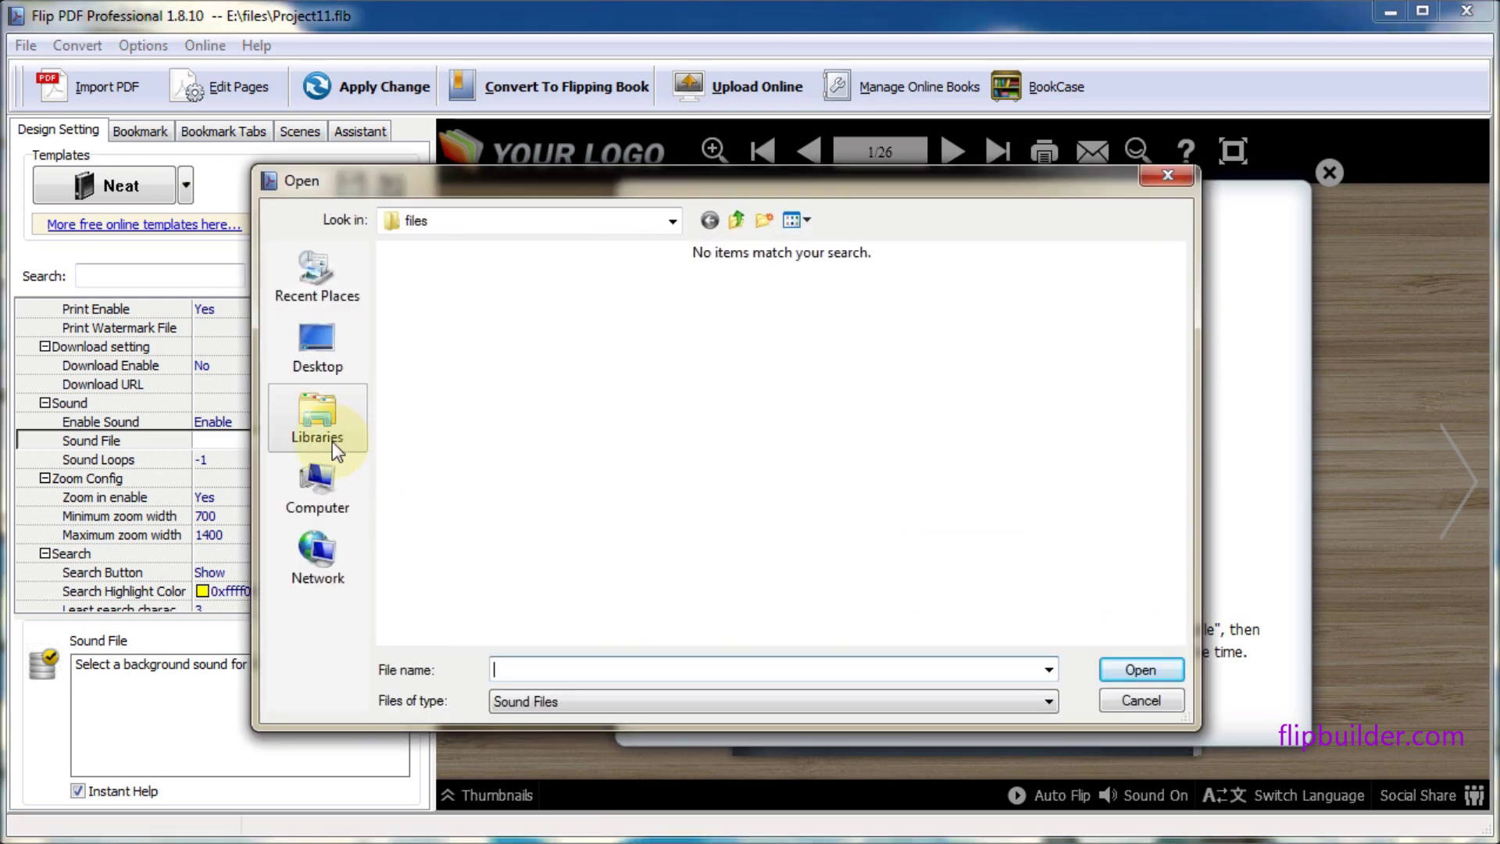
{"action": "double_click", "coordinate": [694, 269]}
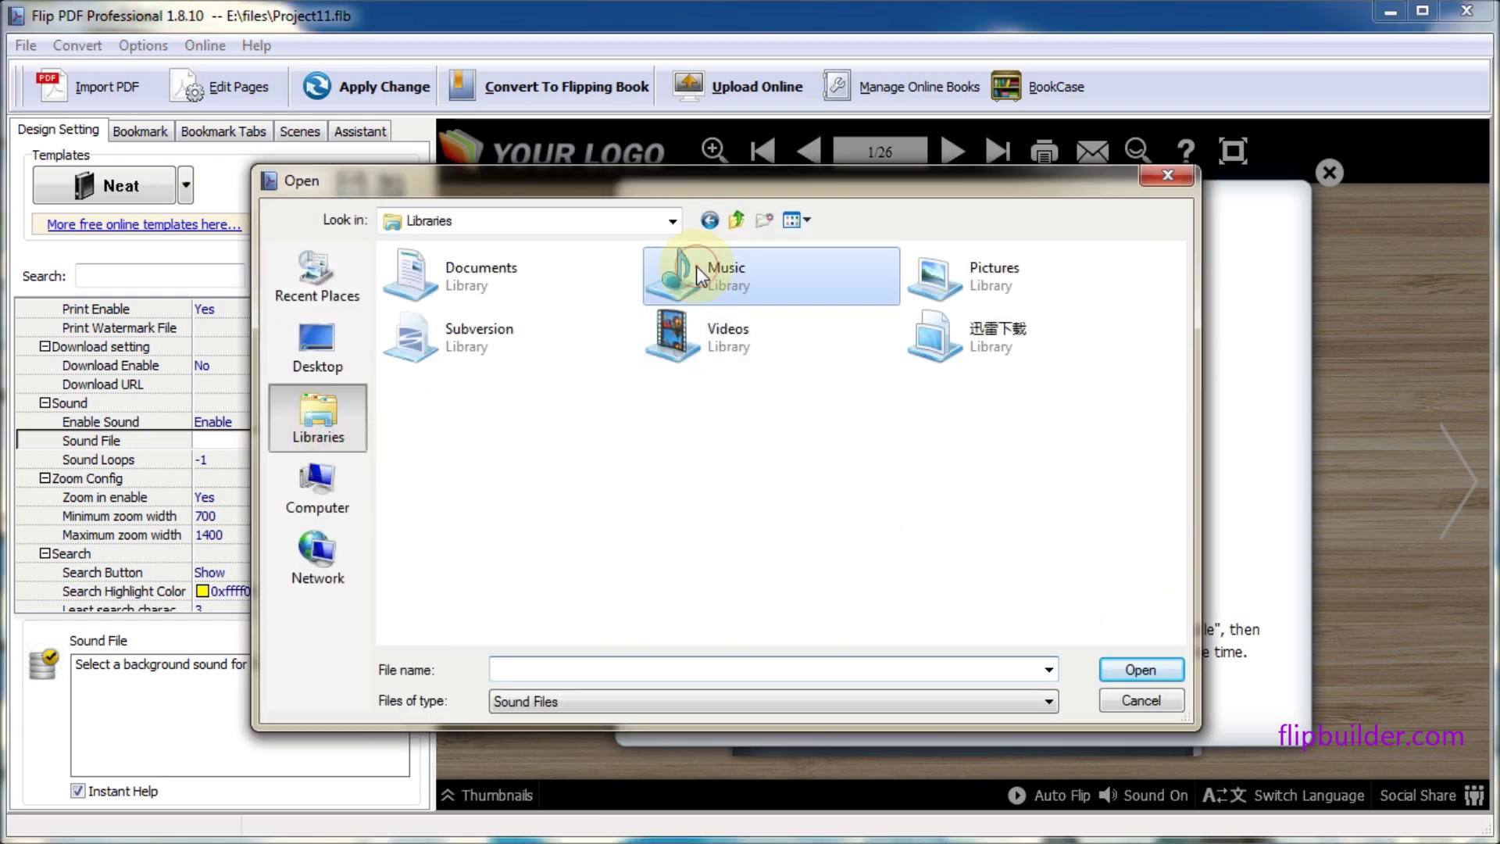
{"action": "double_click", "coordinate": [419, 261]}
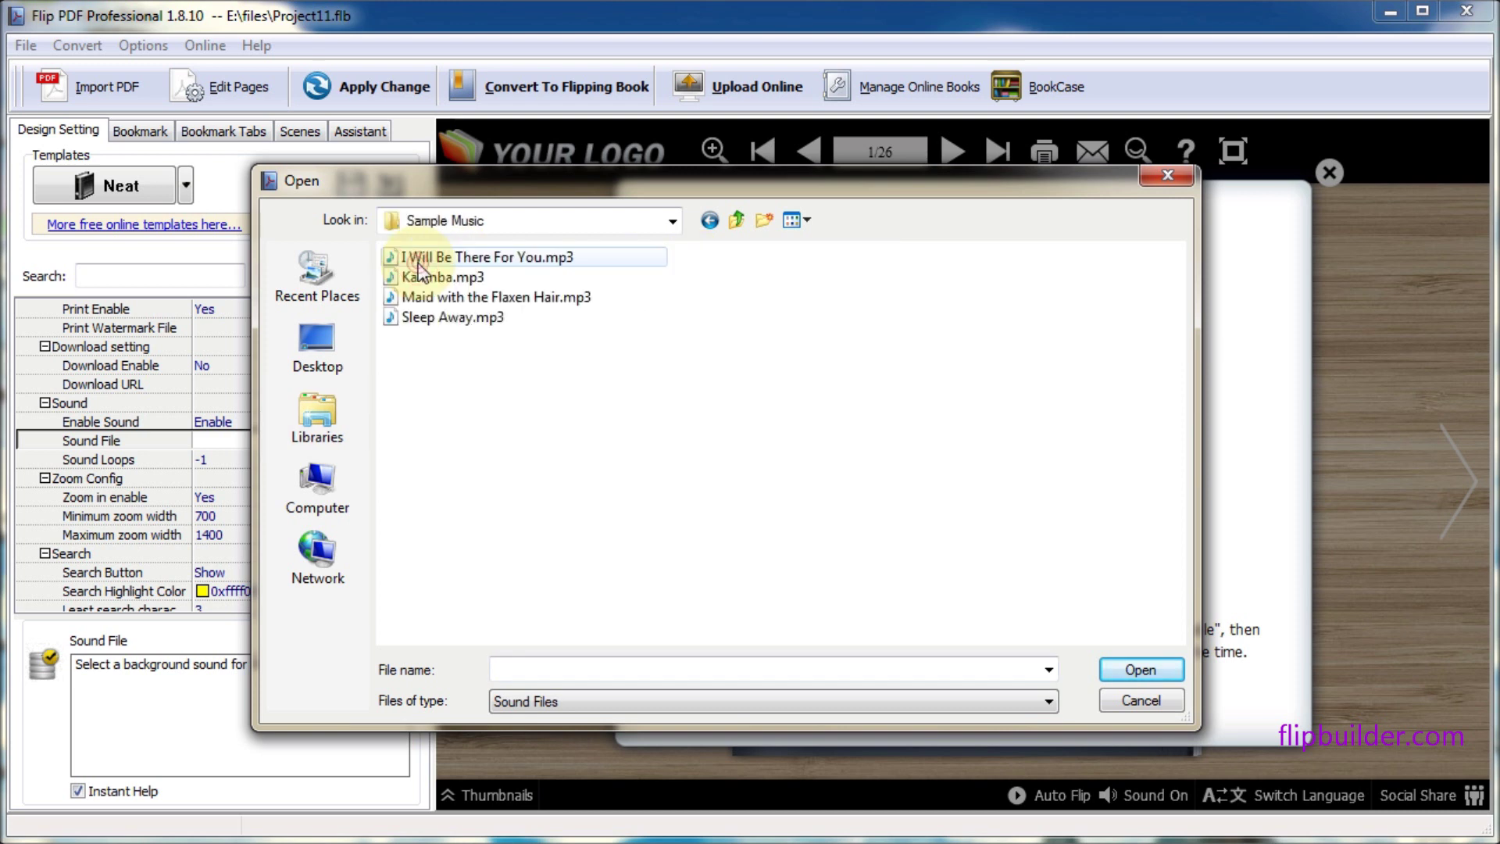
{"action": "left_click", "coordinate": [433, 320]}
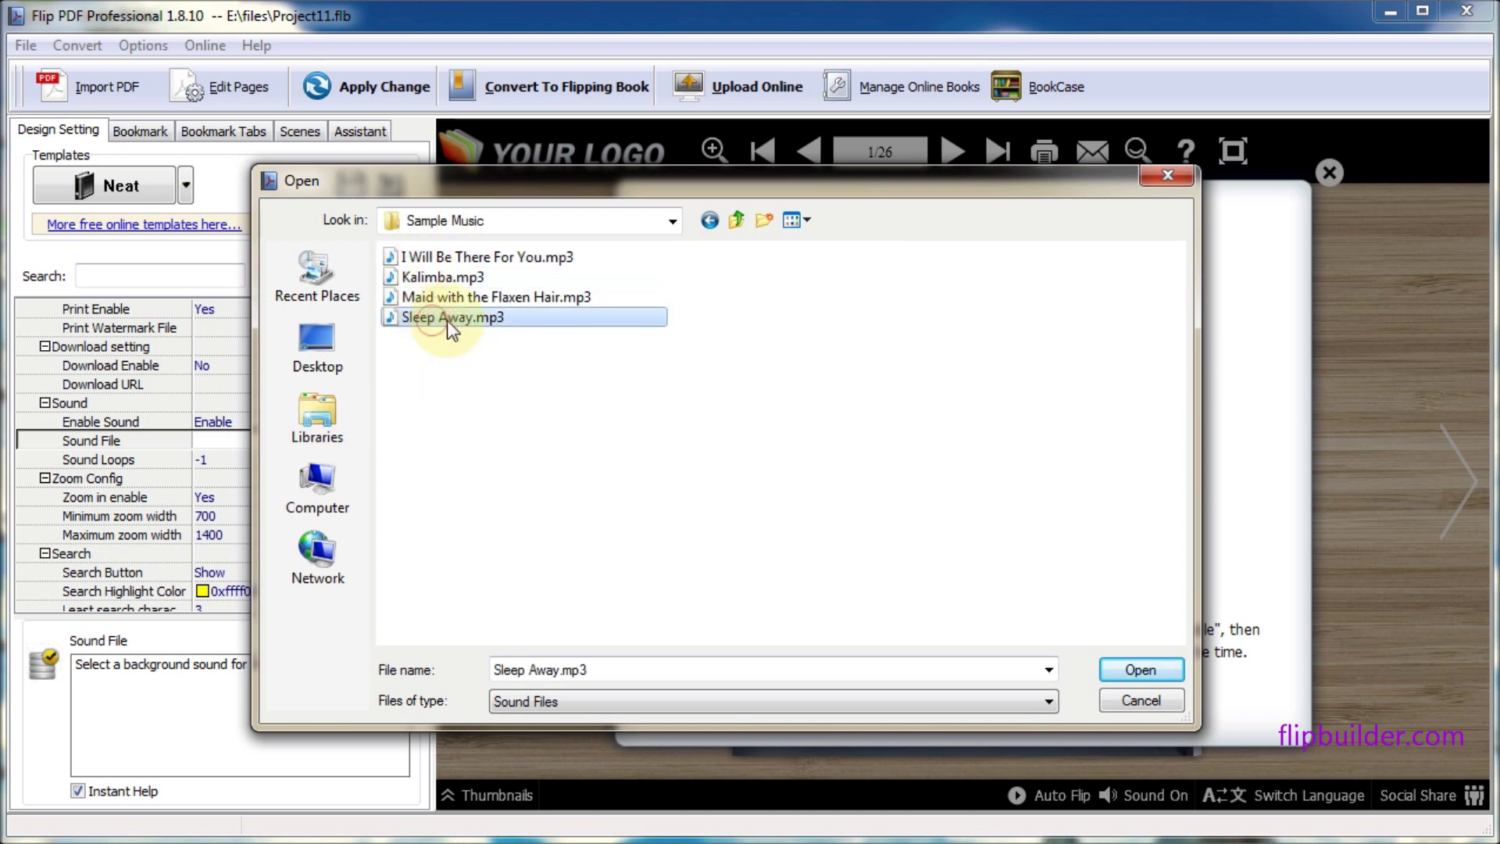
{"action": "left_click", "coordinate": [1136, 670]}
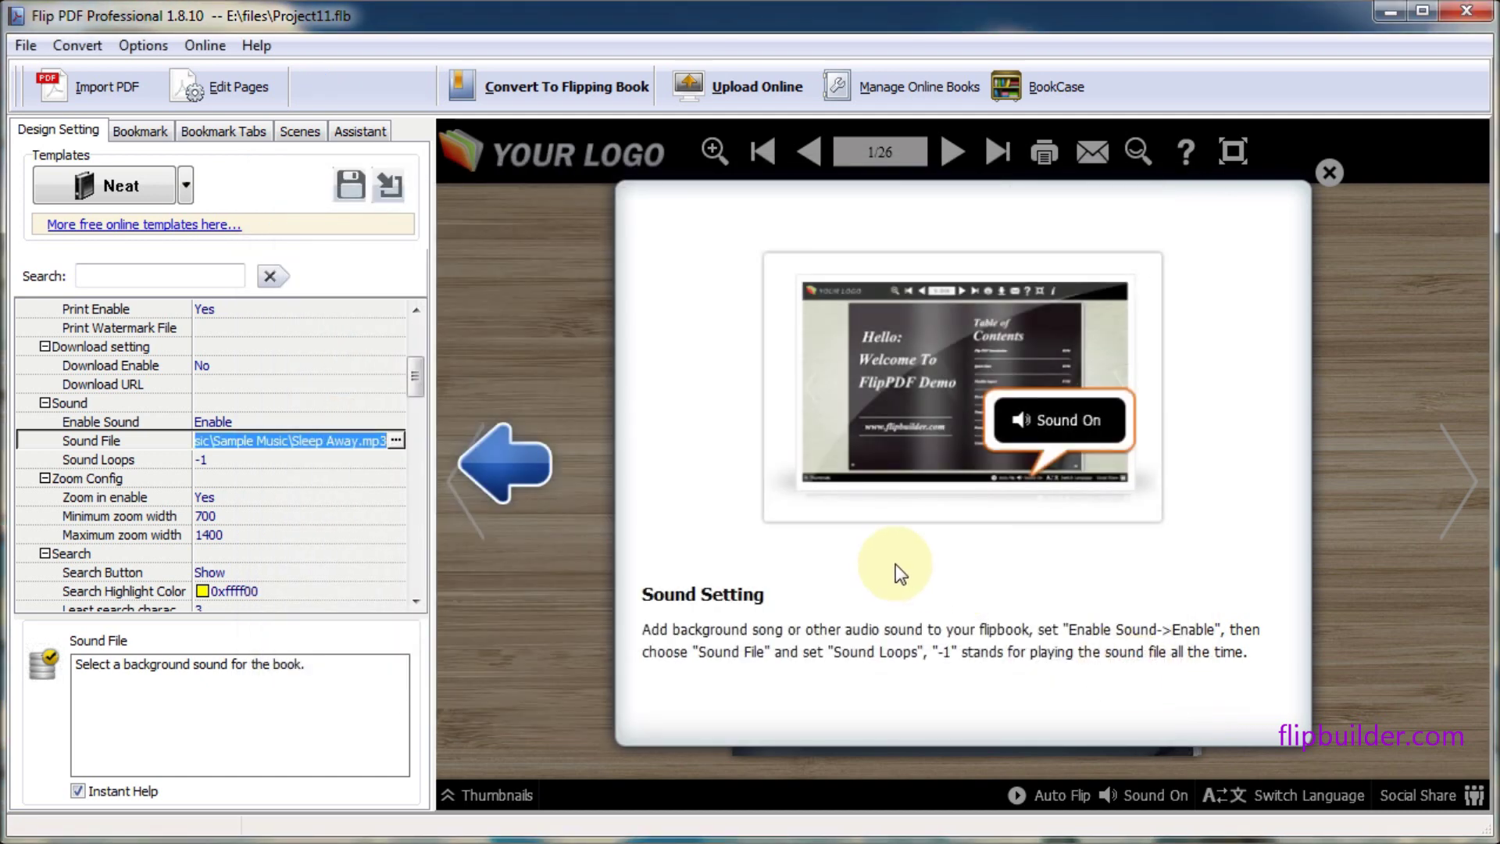
{"action": "left_click", "coordinate": [400, 97]}
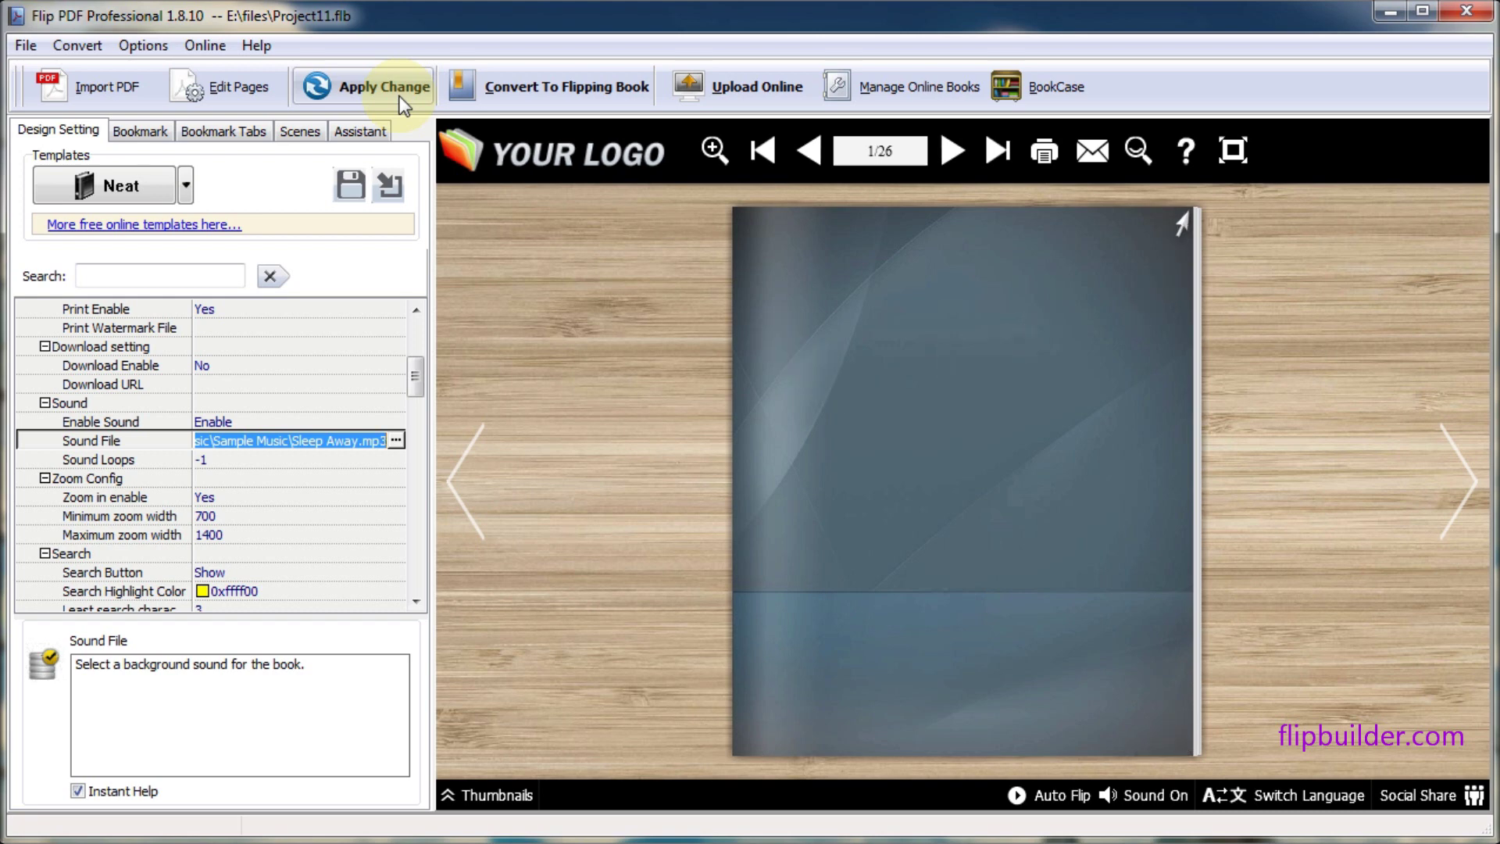
Open page 3 of the flipbook in the page editor
{"action": "left_click", "coordinate": [232, 95]}
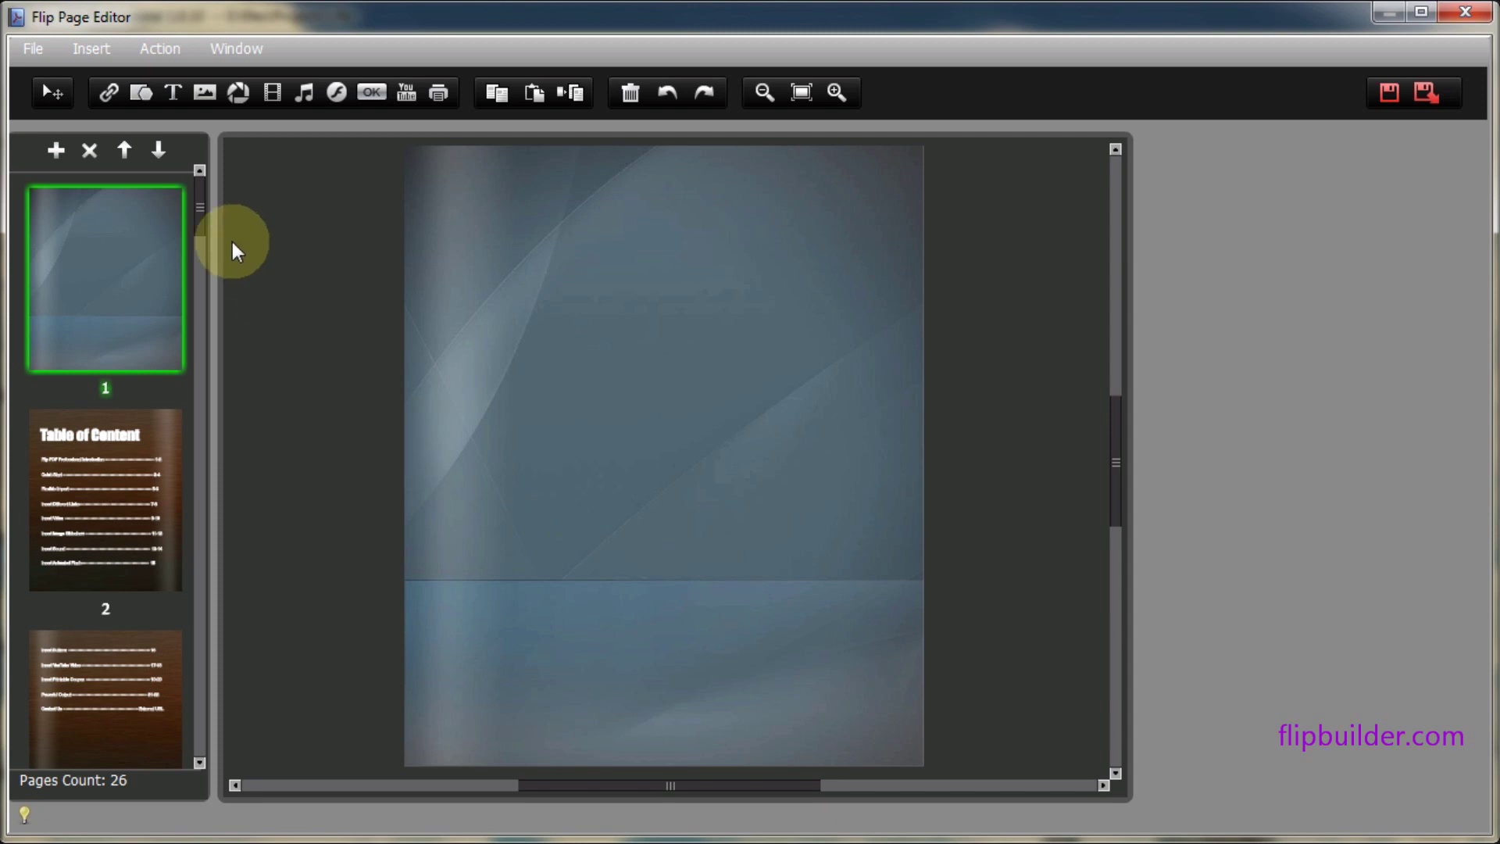
{"action": "left_click_drag", "start_coordinate": [205, 226], "coordinate": [203, 260]}
{"action": "left_click", "coordinate": [135, 395]}
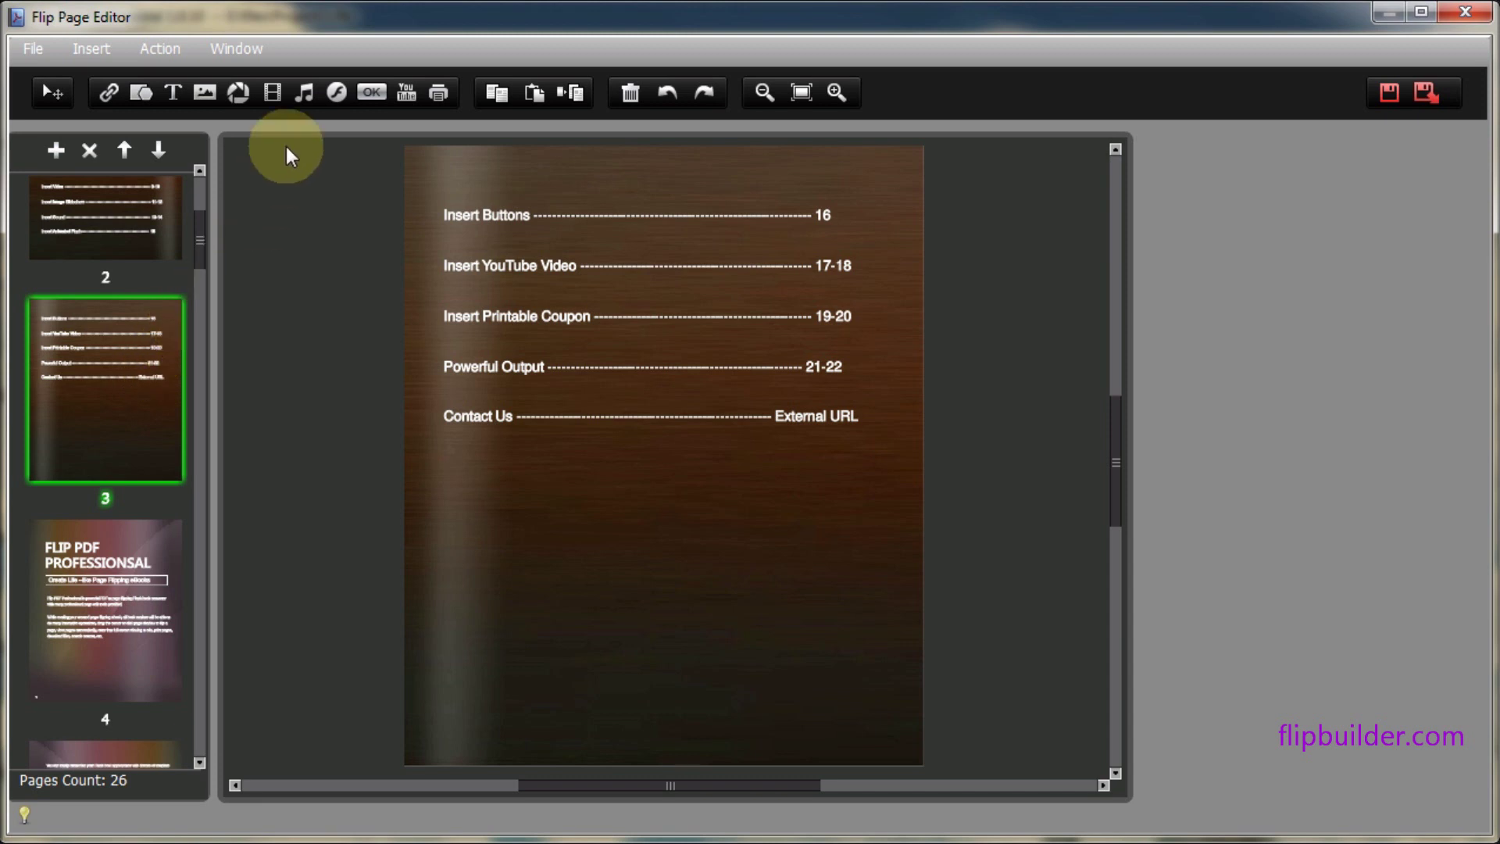
Insert an Advance Sound Player box across page 3's lower area
{"action": "left_click", "coordinate": [311, 112]}
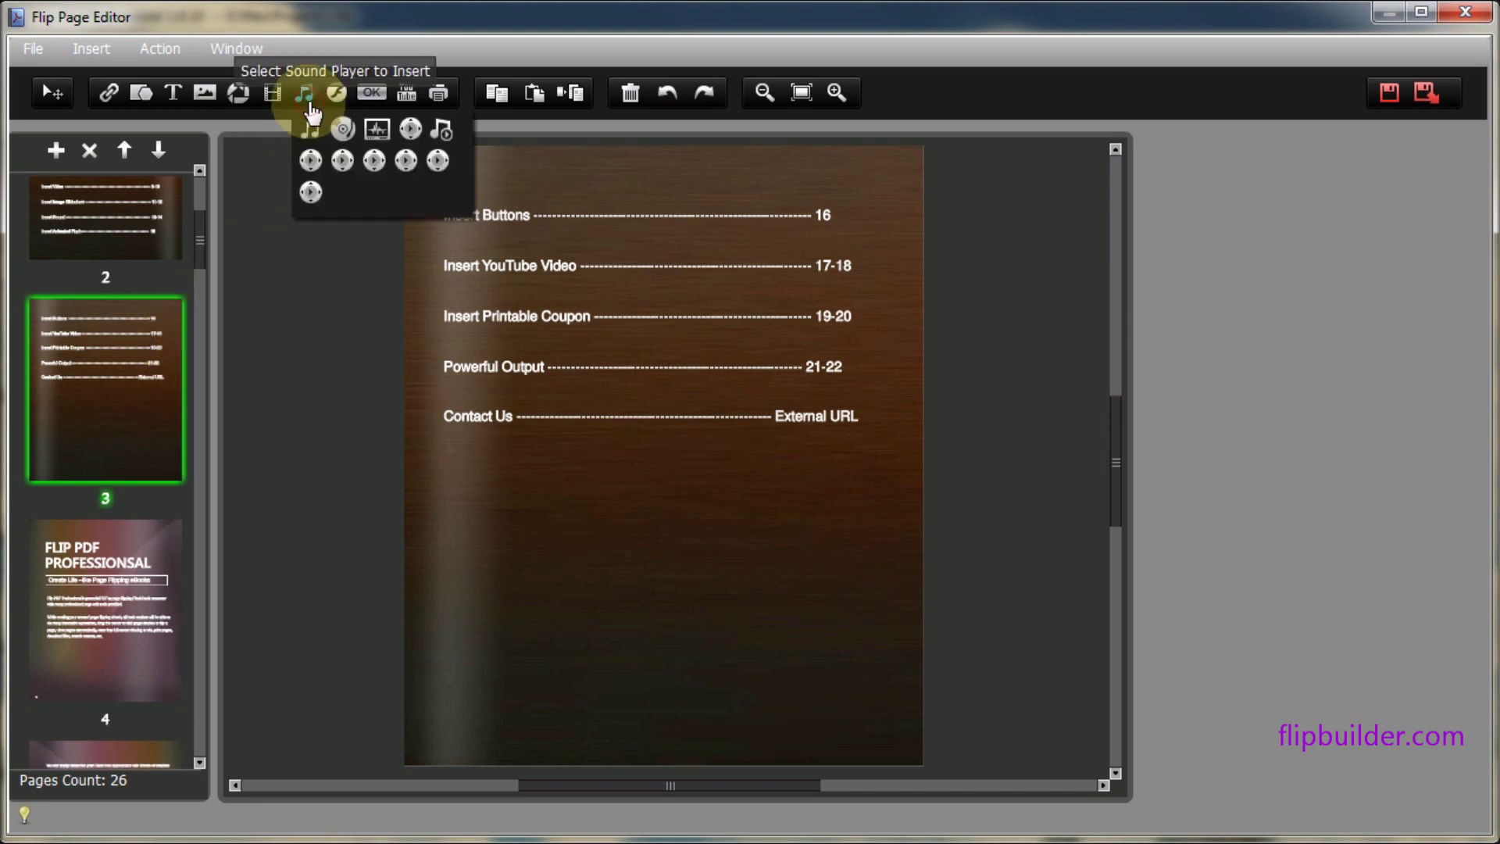
{"action": "left_click", "coordinate": [342, 131]}
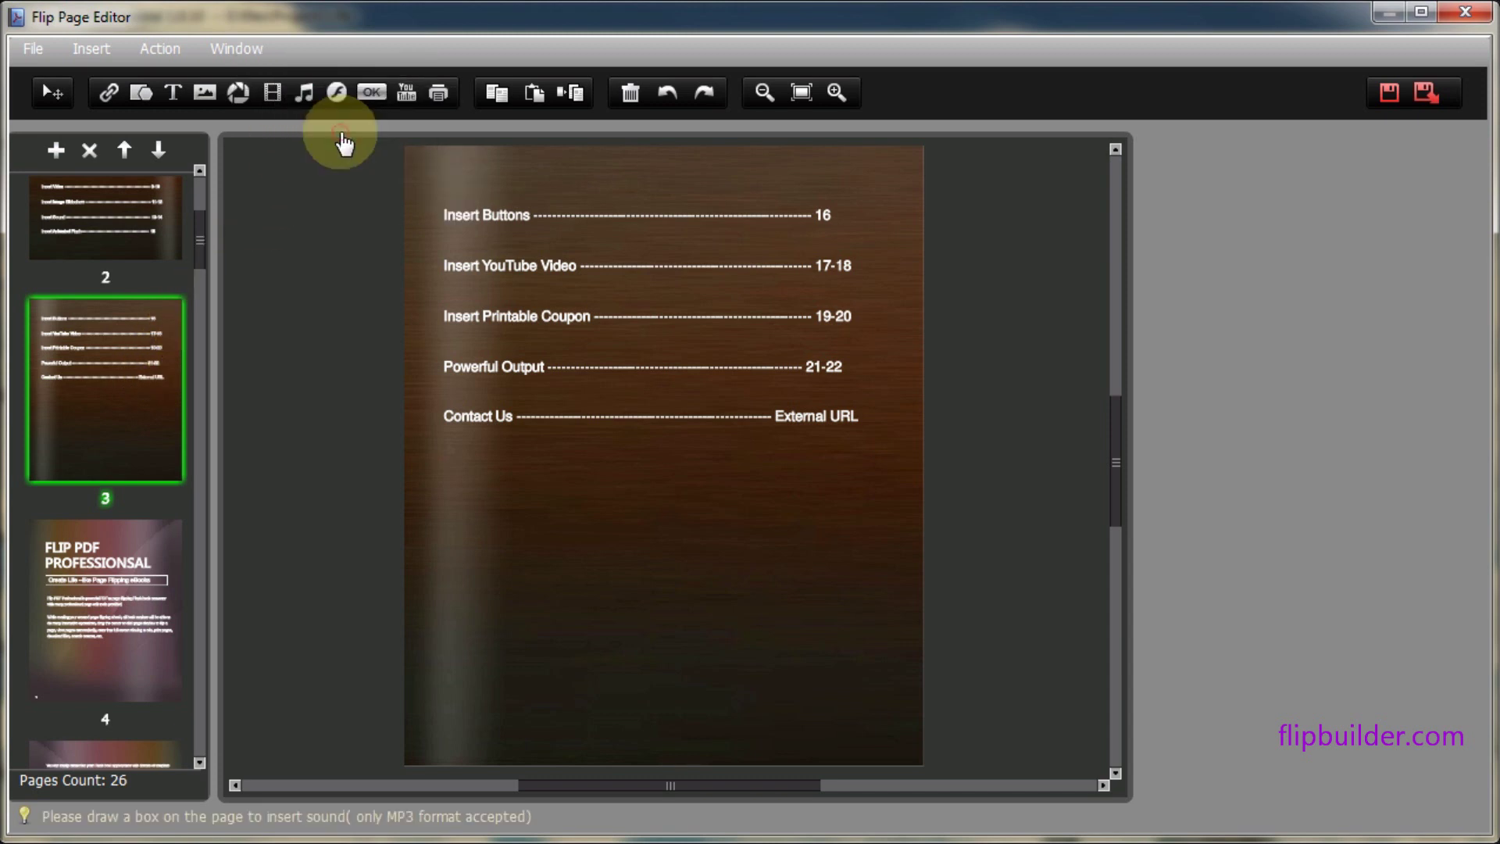
{"action": "left_click_drag", "start_coordinate": [461, 503], "coordinate": [860, 650]}
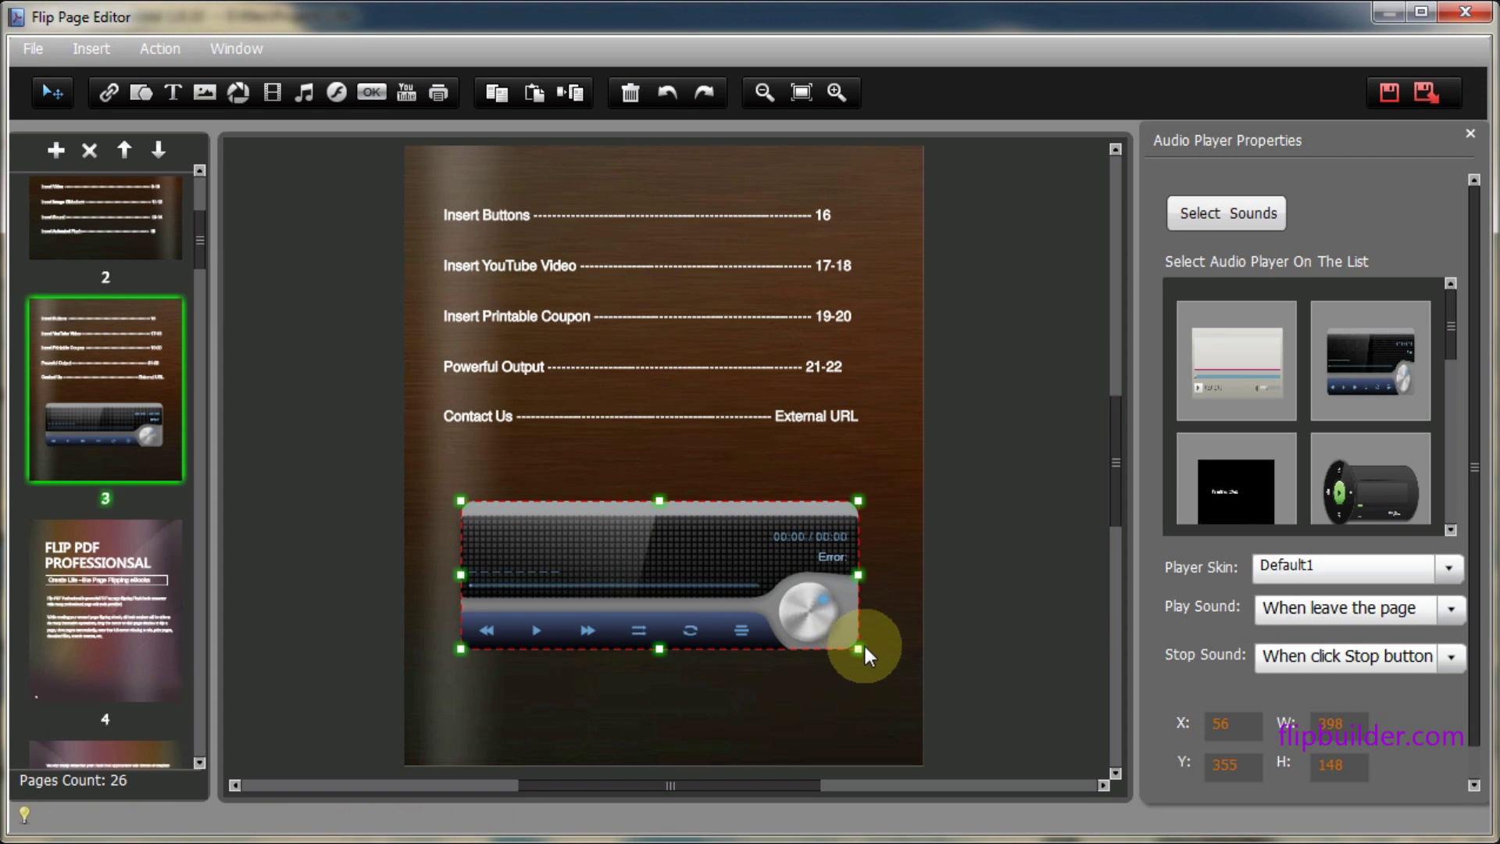
Add I Will Be There For You.mp3 to the page 3 player, then save and exit the editor
{"action": "left_click", "coordinate": [1222, 231]}
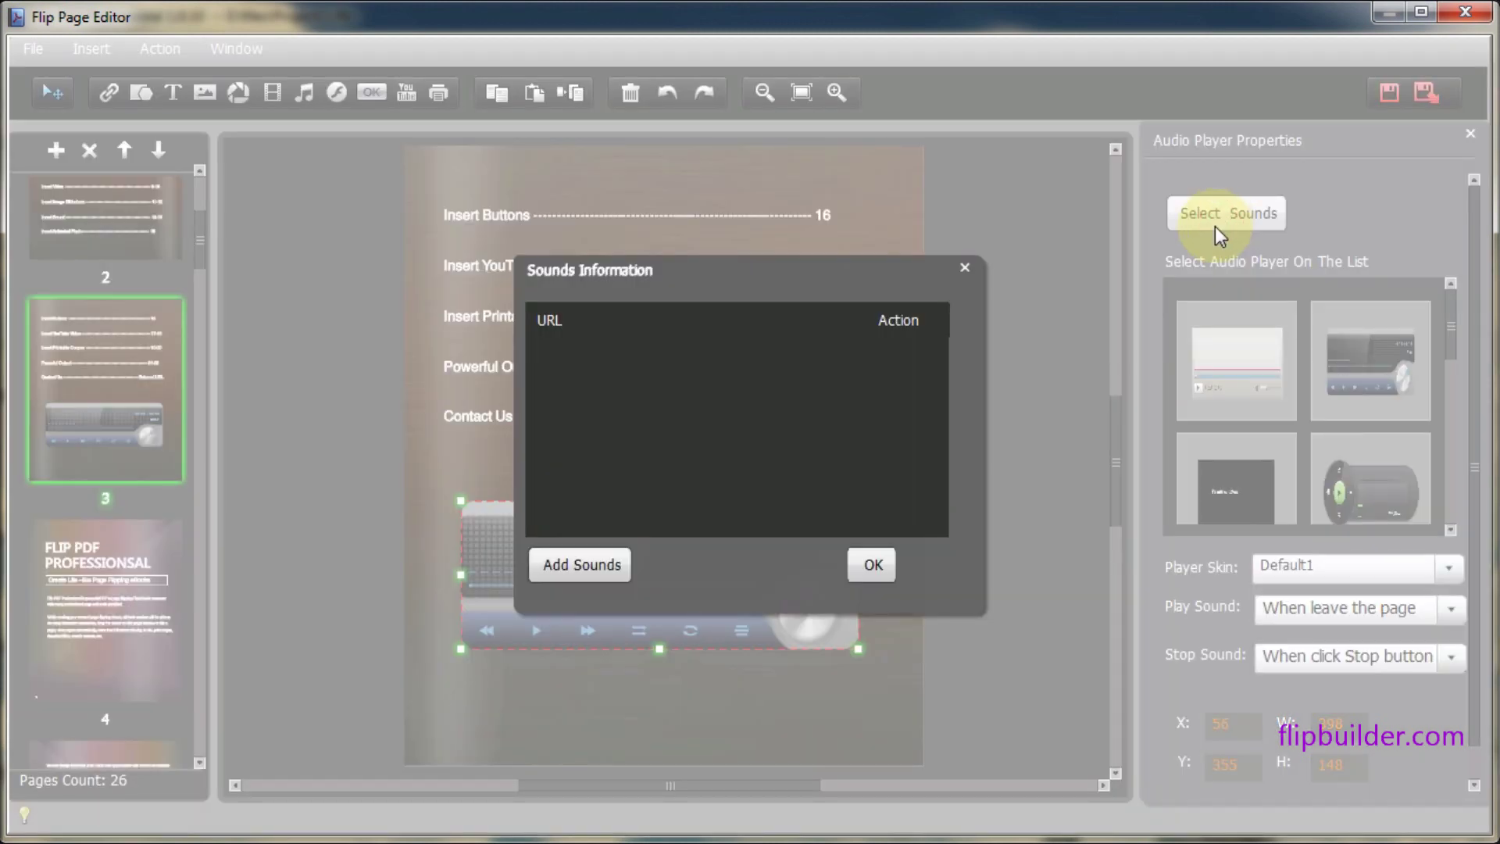
{"action": "left_click", "coordinate": [578, 566]}
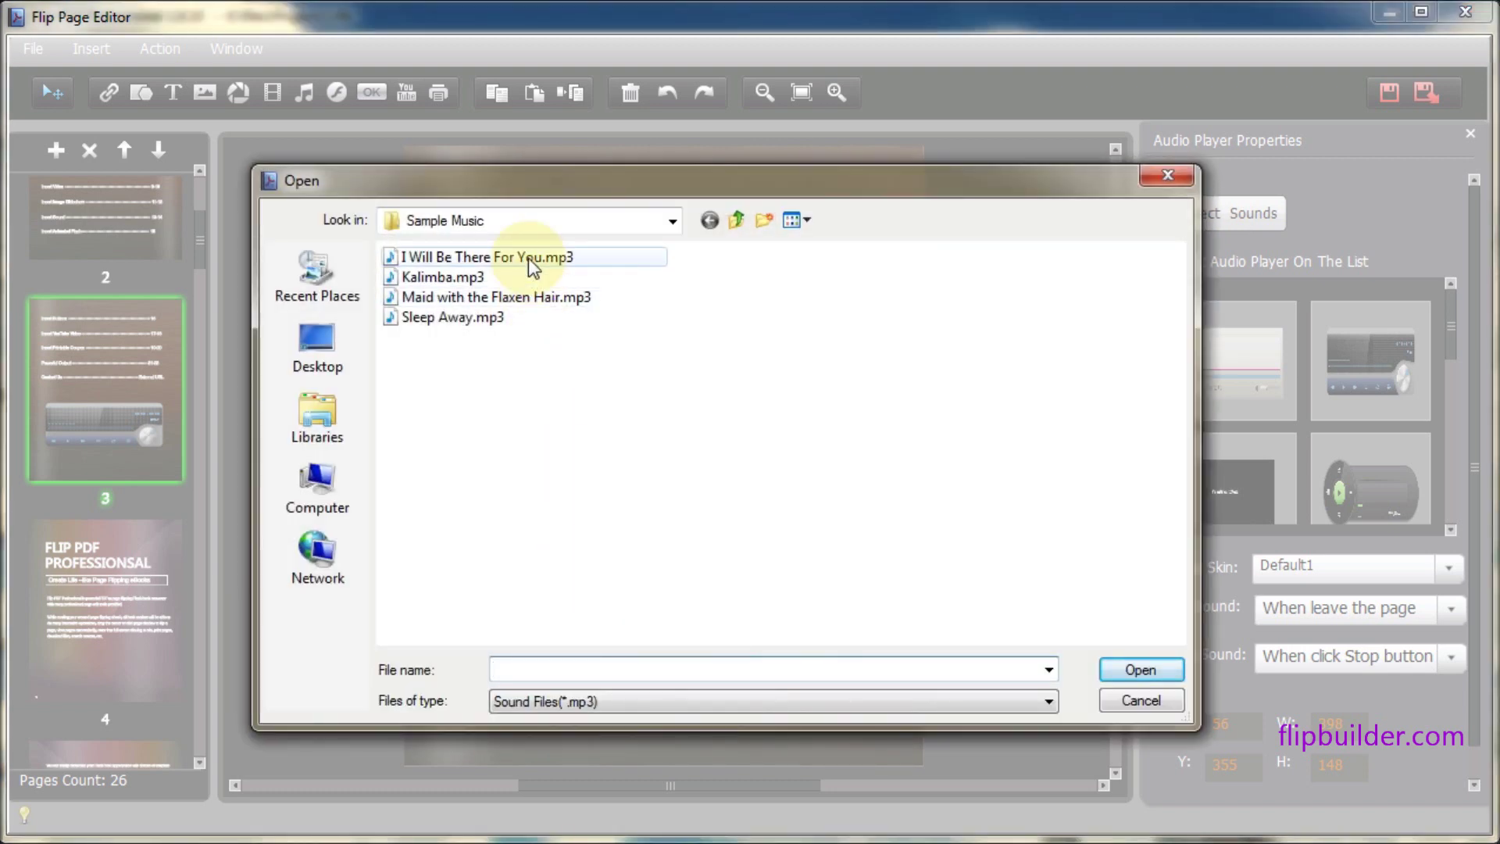
{"action": "left_click", "coordinate": [529, 258]}
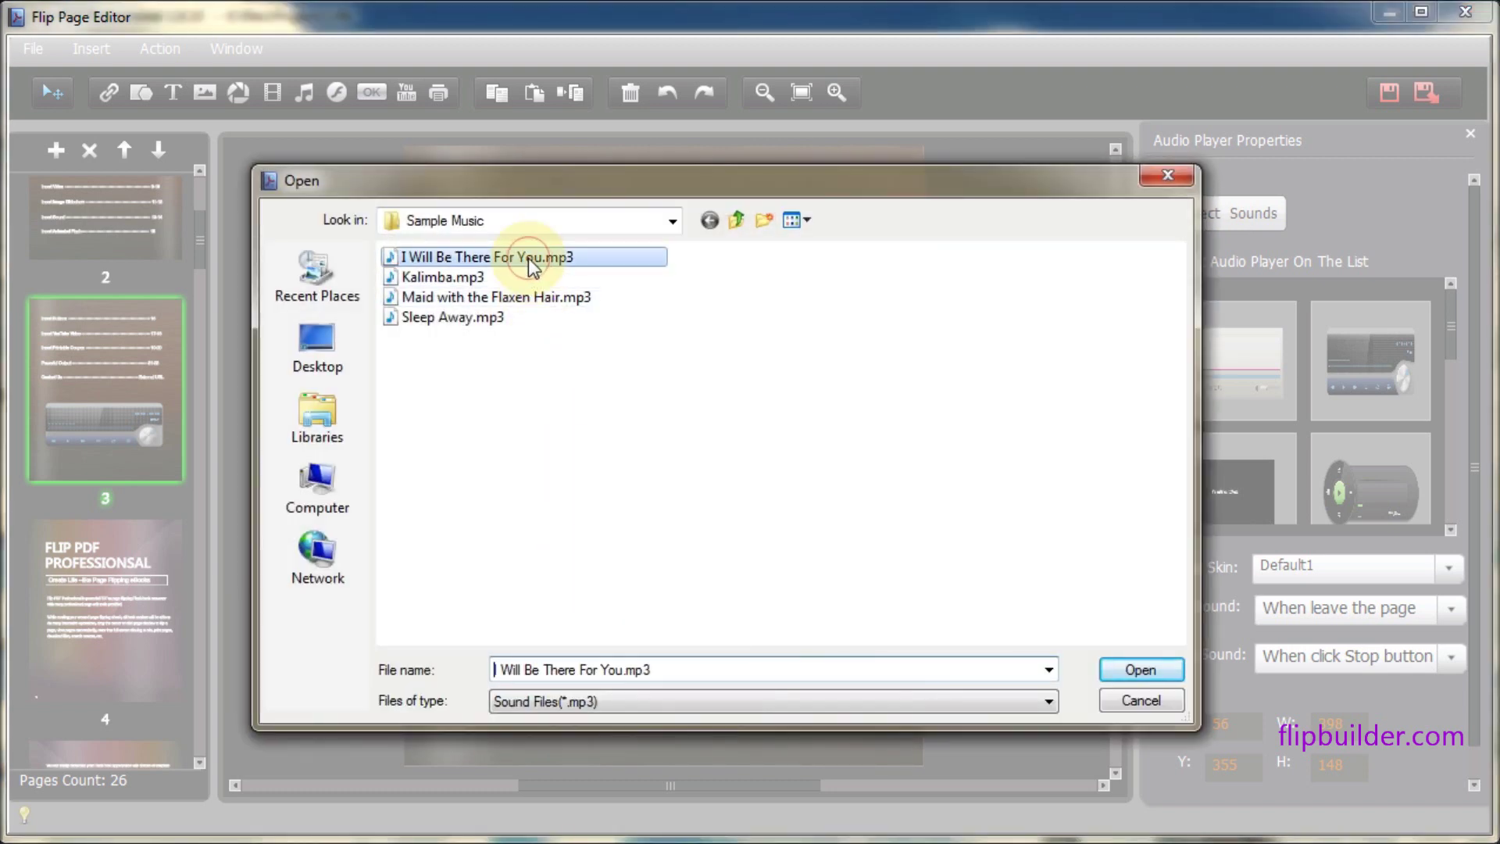
{"action": "left_click", "coordinate": [1139, 669]}
{"action": "left_click", "coordinate": [873, 567]}
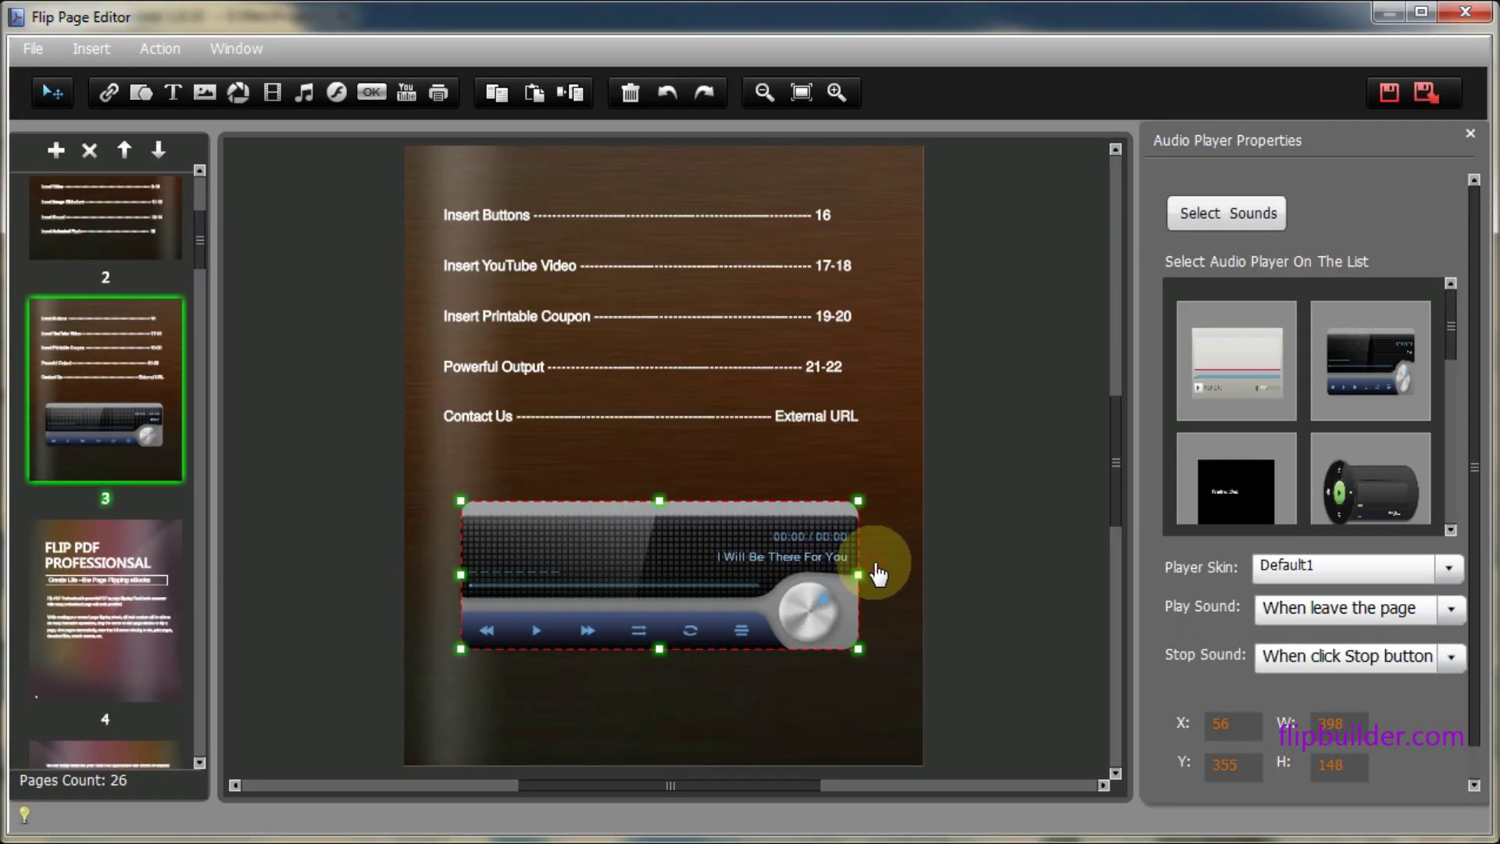
{"action": "left_click", "coordinate": [1422, 100]}
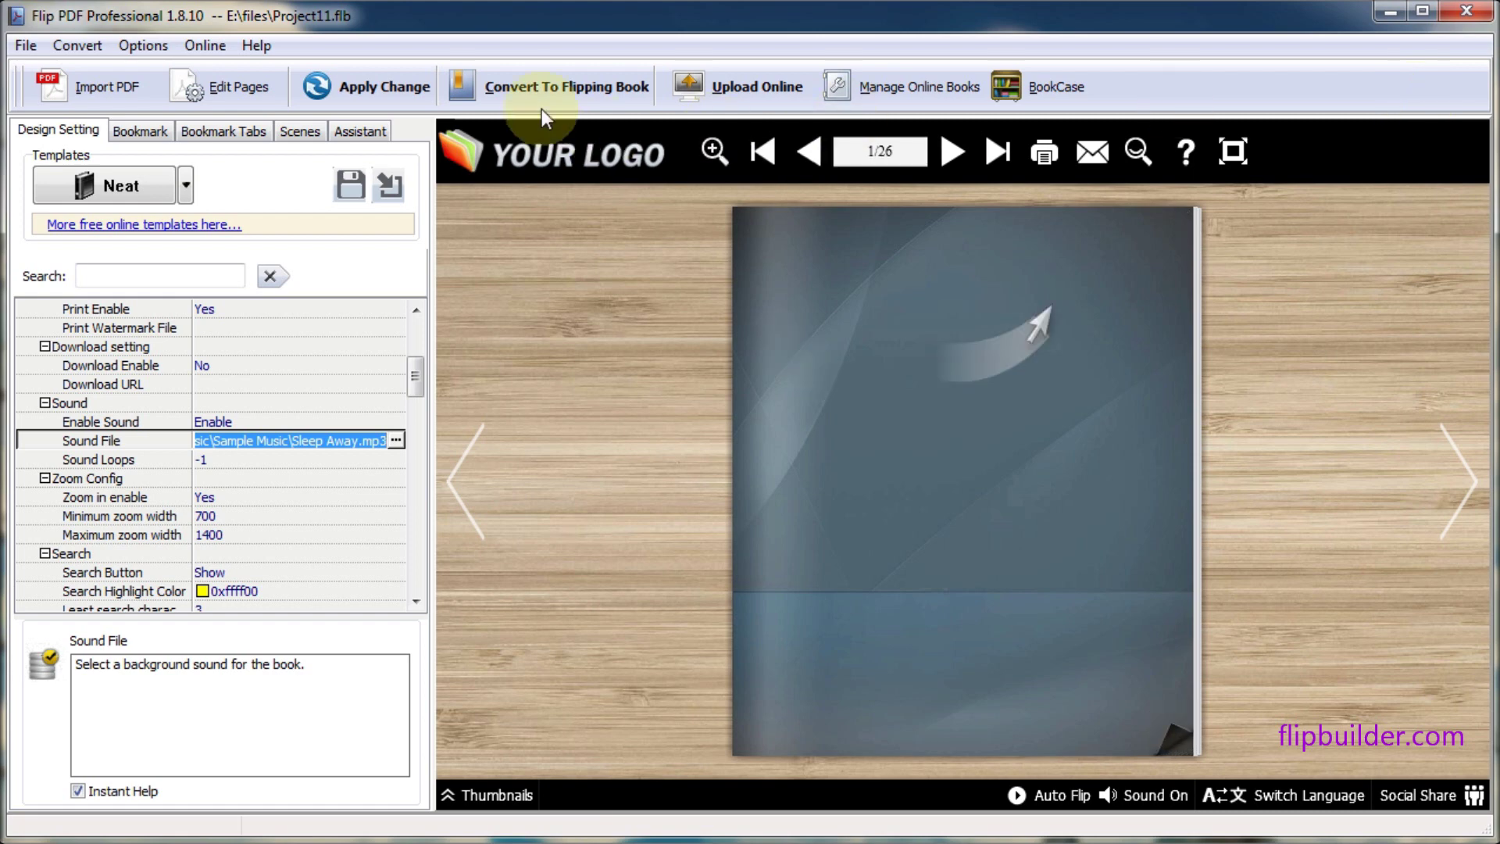
Choose *.html output and enable a mobile version using the Flip template
{"action": "left_click", "coordinate": [517, 92]}
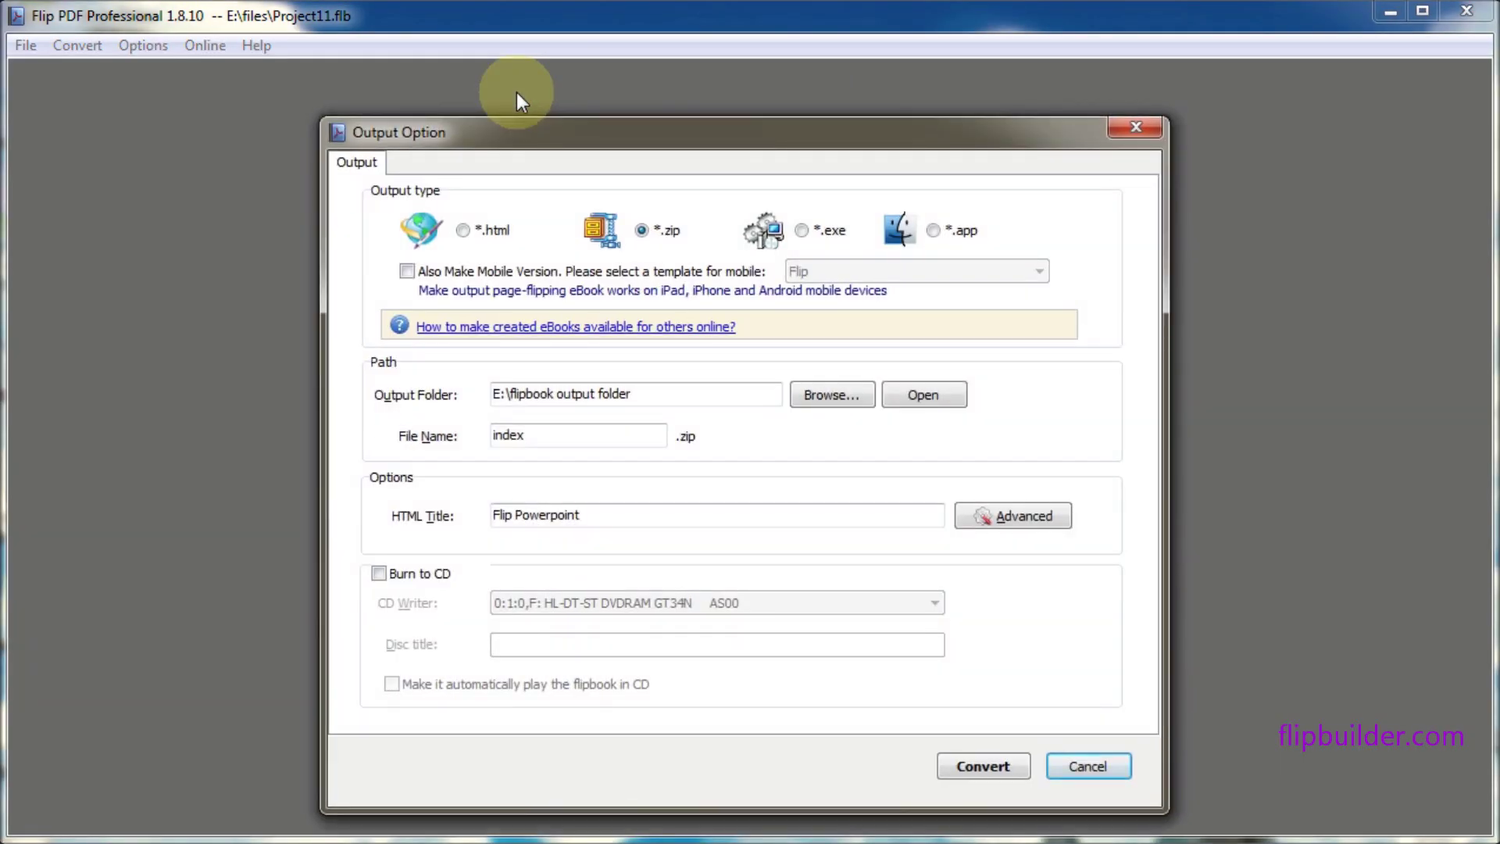
{"action": "left_click", "coordinate": [464, 231]}
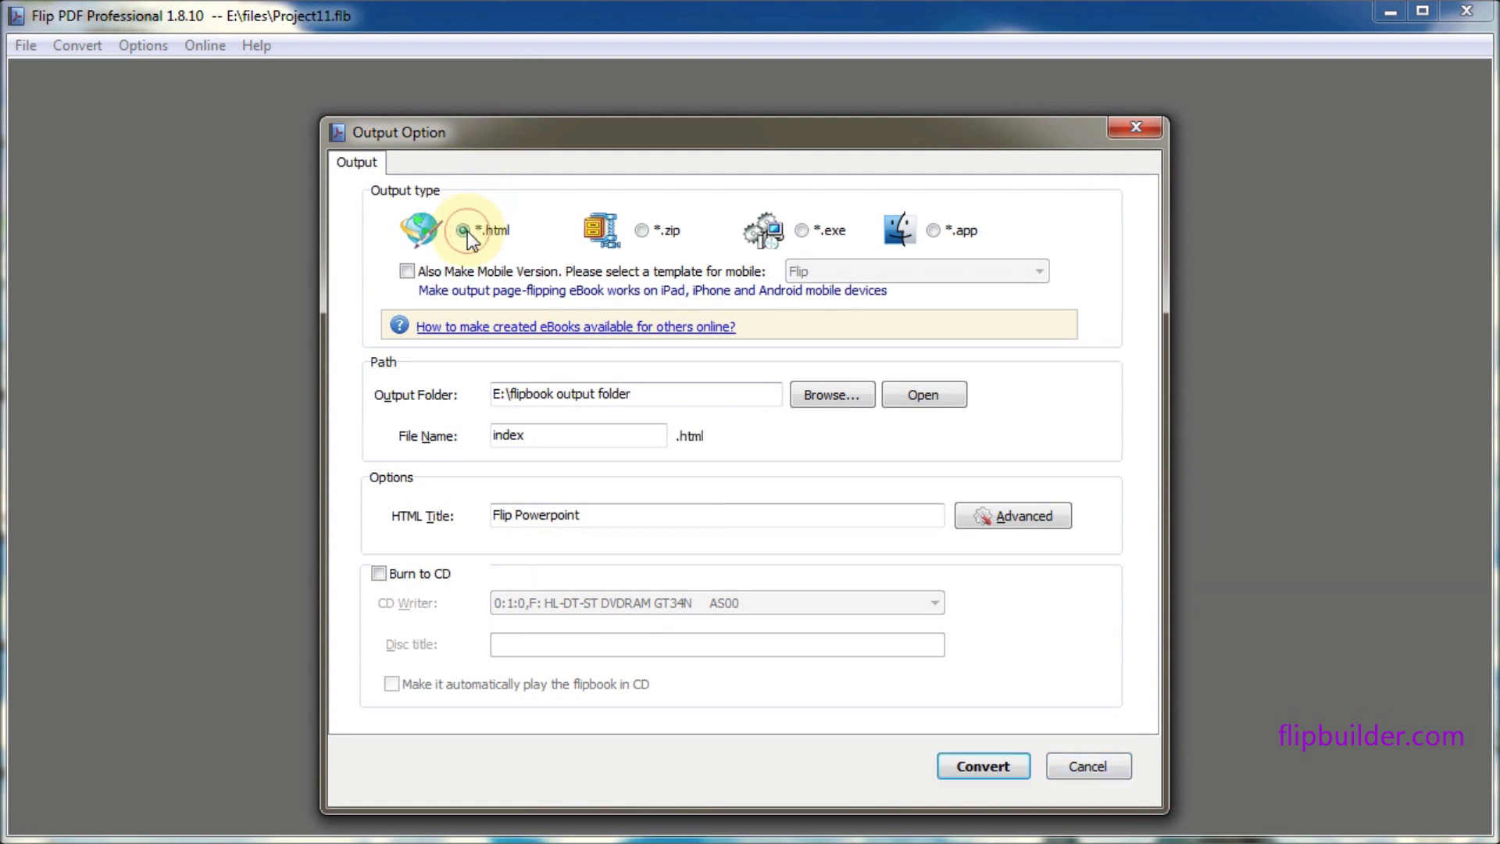
{"action": "left_click", "coordinate": [407, 271]}
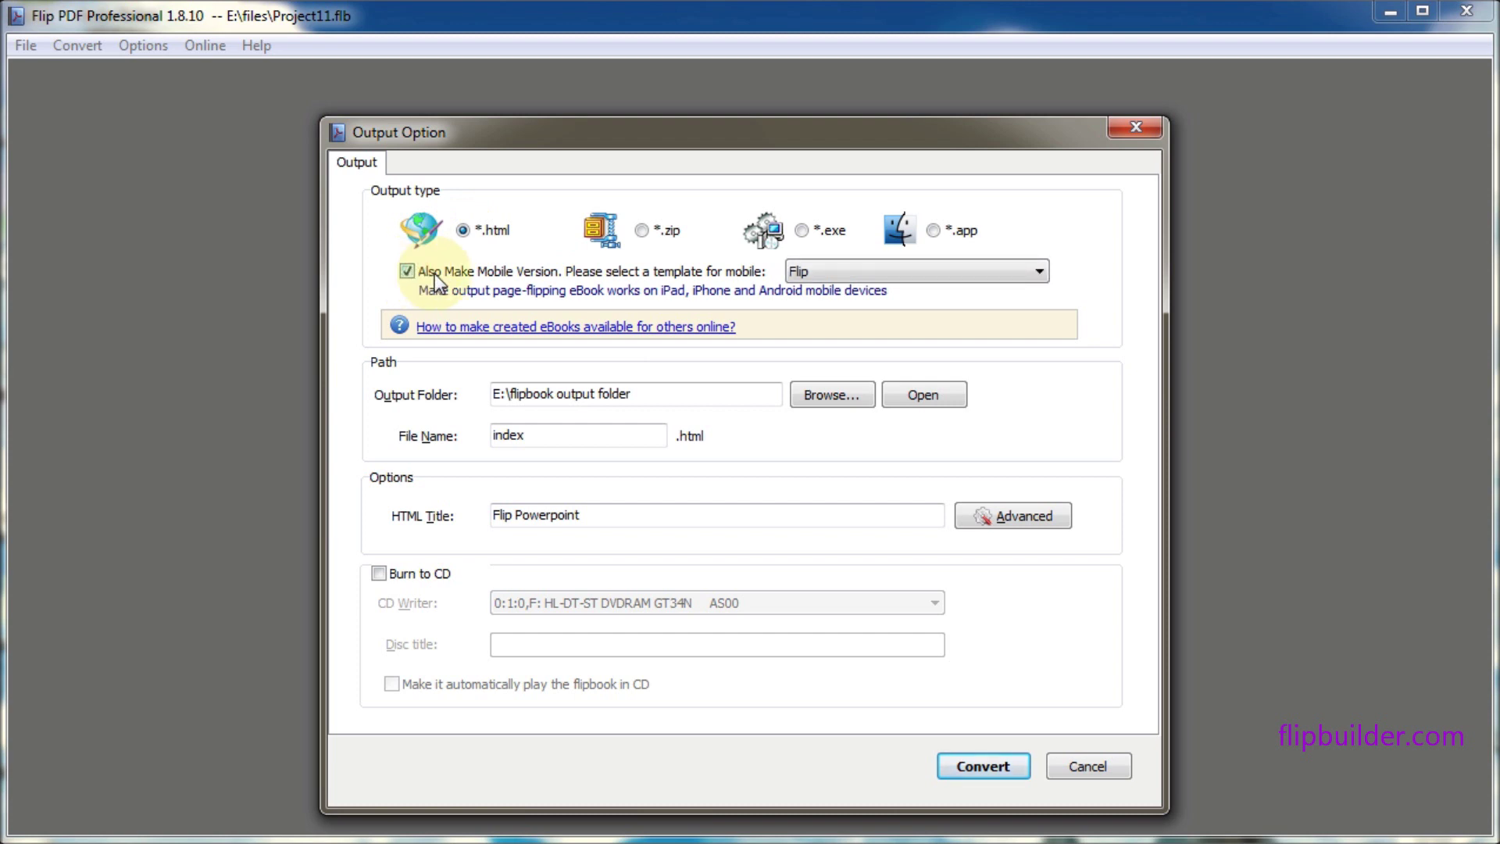
{"action": "left_click", "coordinate": [825, 274]}
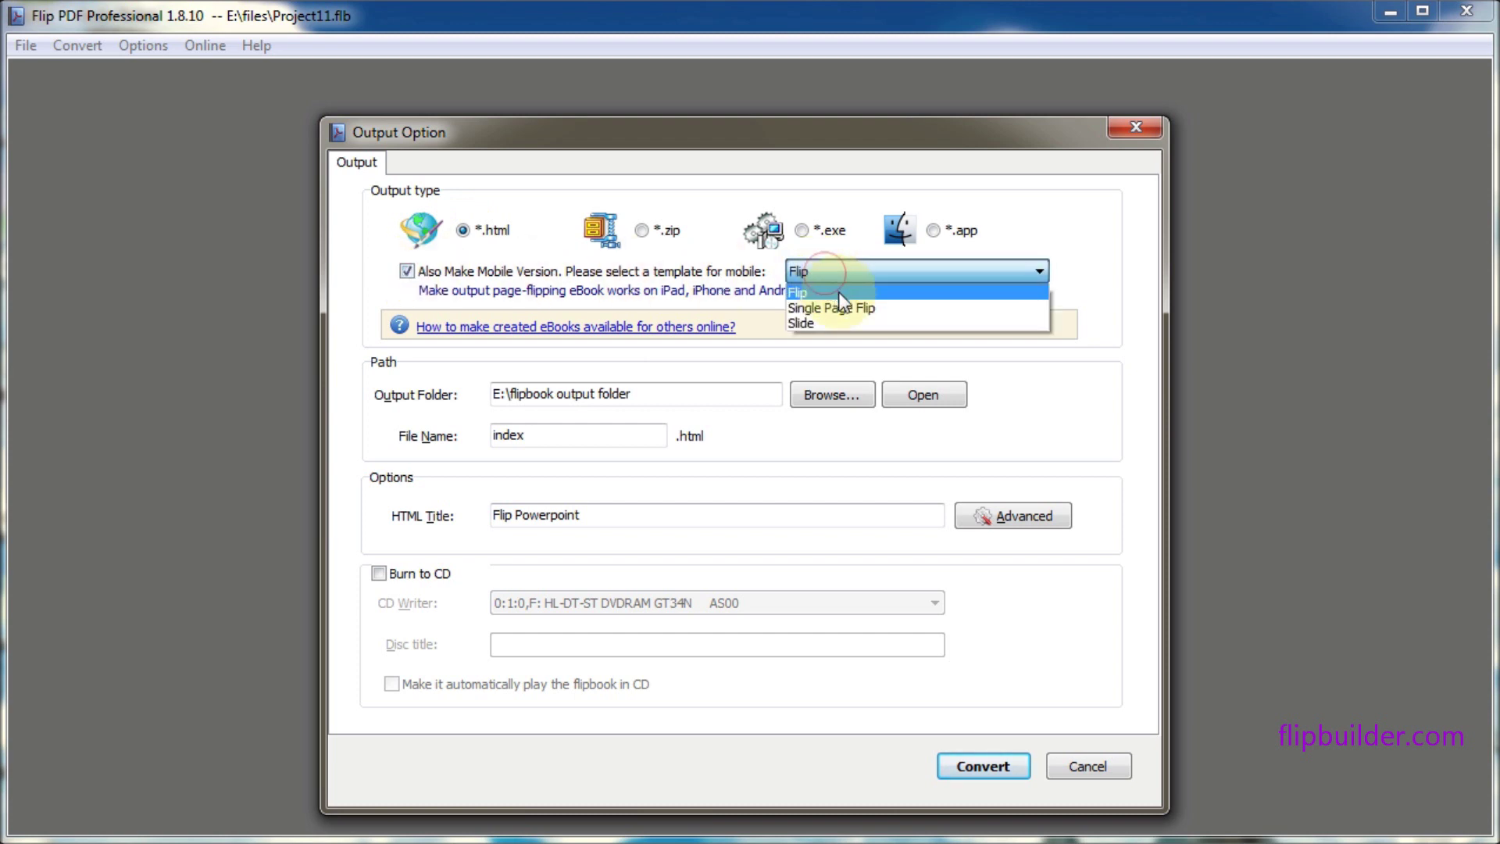
{"action": "left_click", "coordinate": [907, 293]}
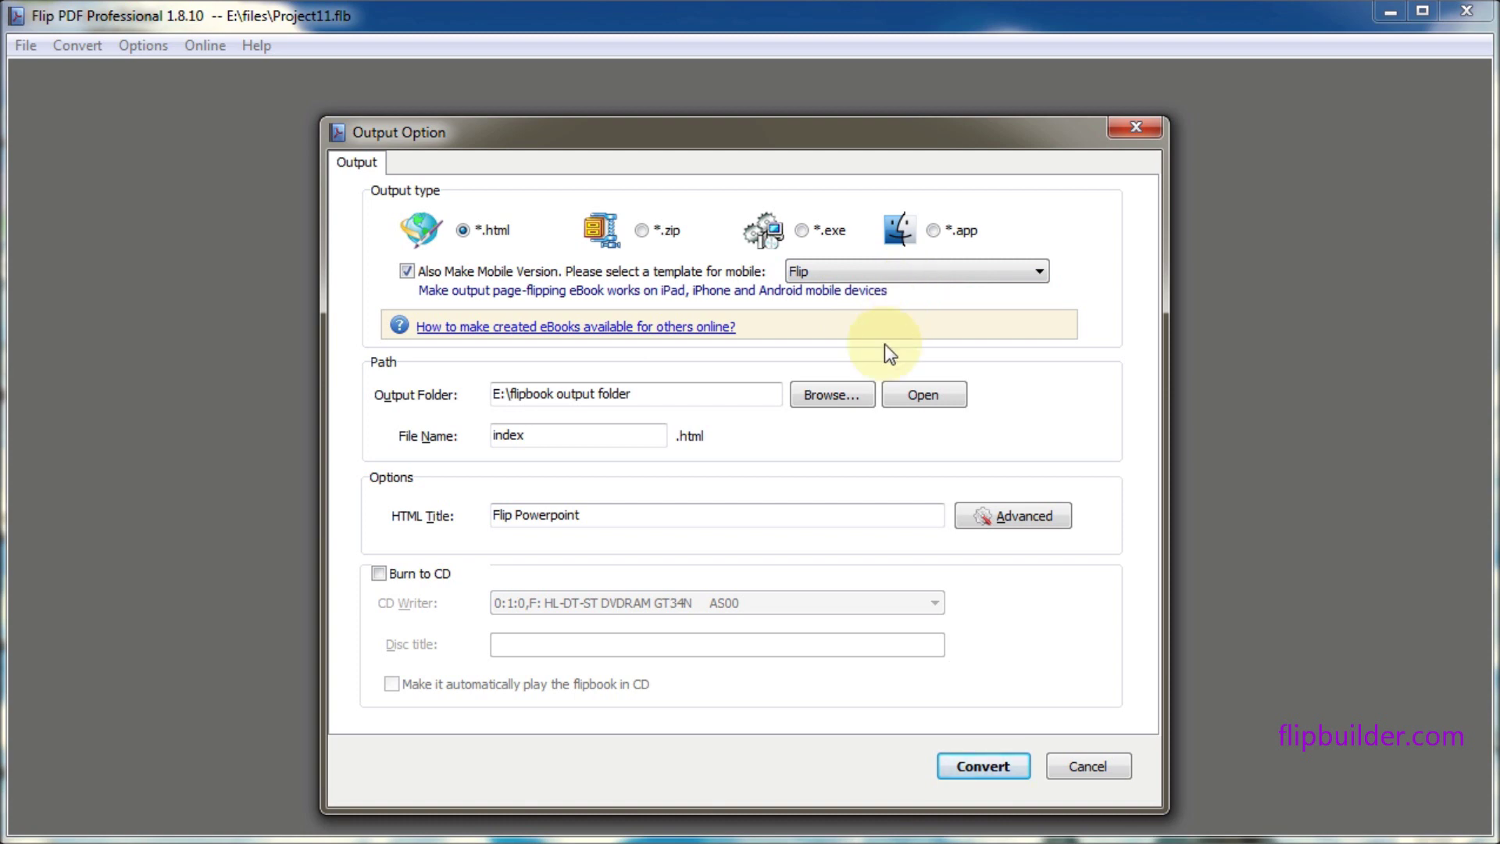
Set the output folder to E:\flipbook output folder
{"action": "left_click", "coordinate": [842, 397]}
{"action": "left_click", "coordinate": [842, 400]}
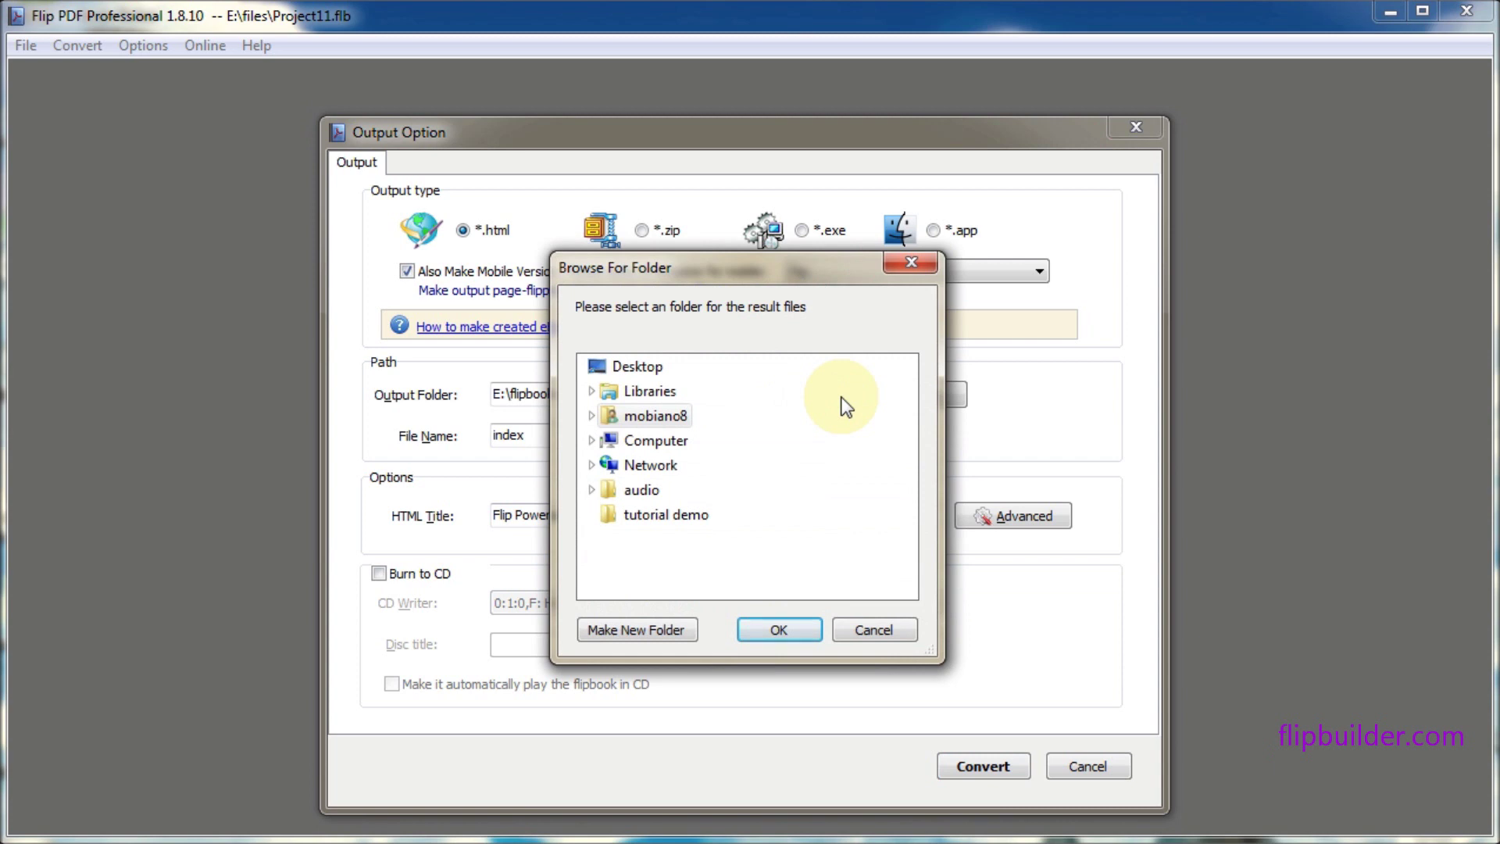
{"action": "left_click", "coordinate": [592, 440]}
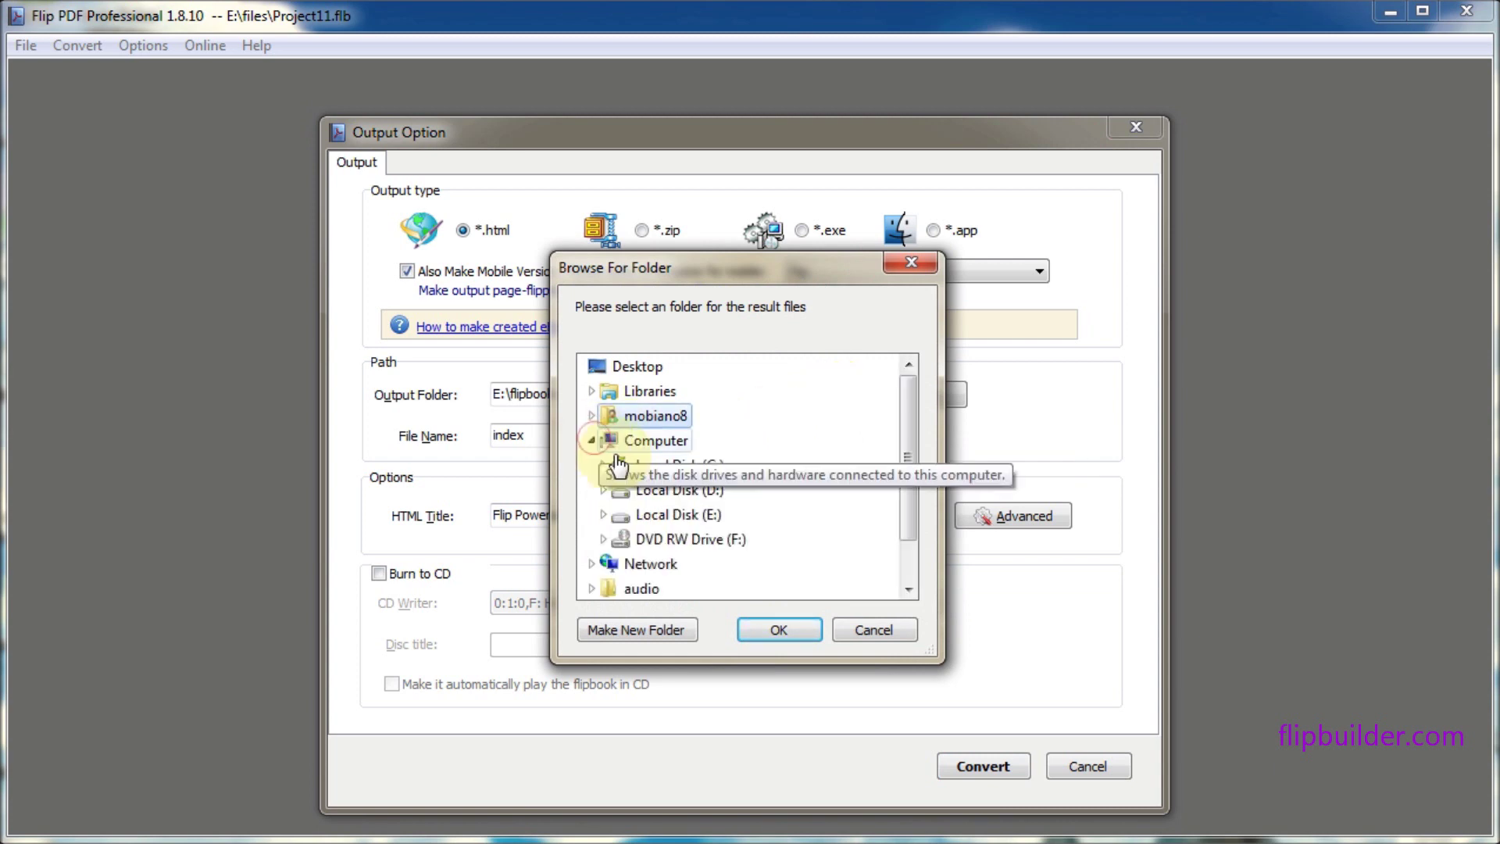
{"action": "left_click", "coordinate": [604, 515]}
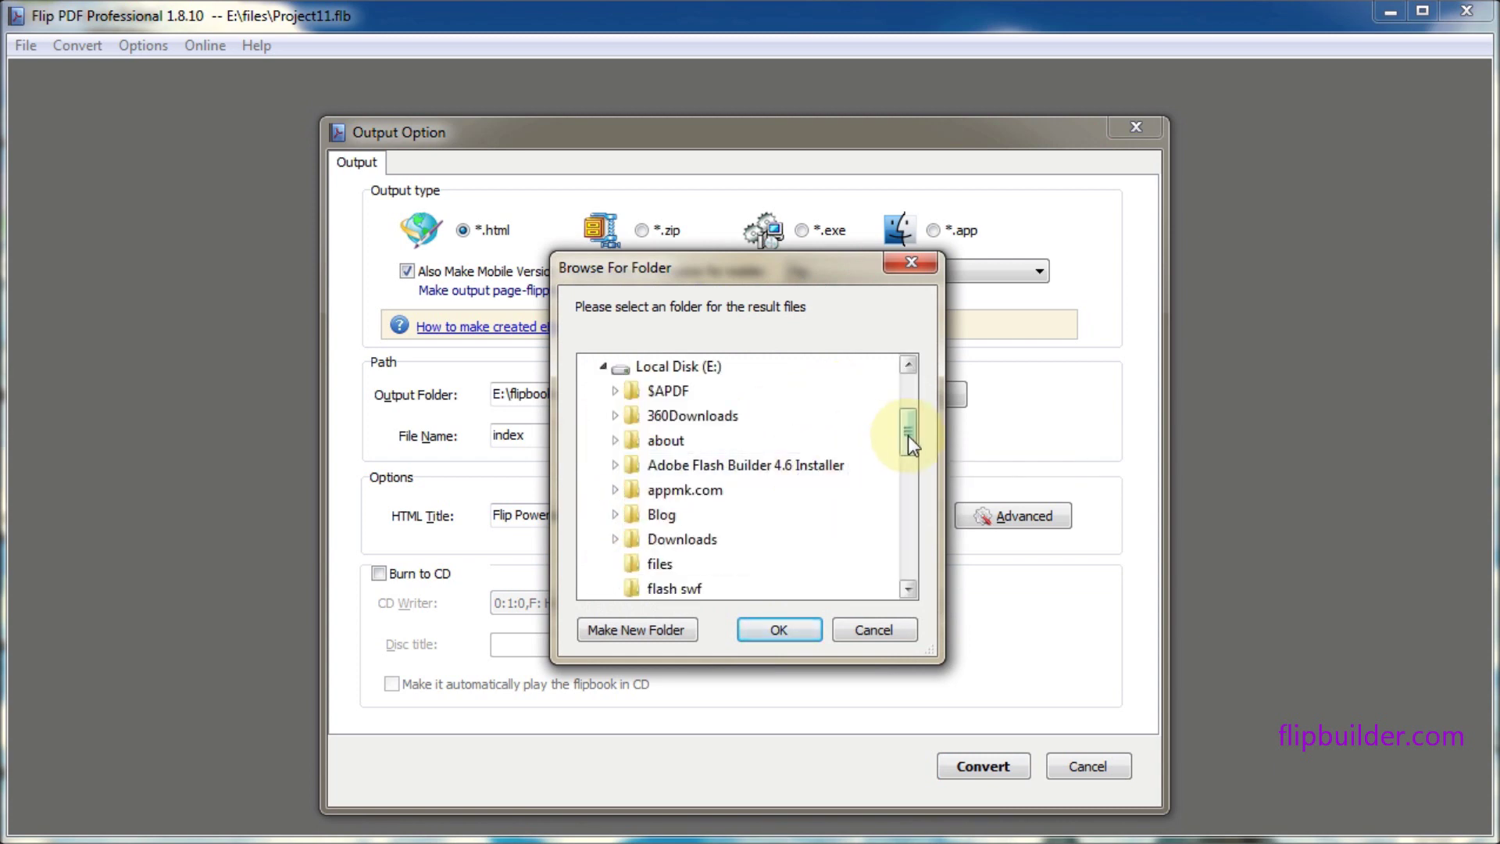
{"action": "left_click_drag", "start_coordinate": [908, 434], "coordinate": [907, 473]}
{"action": "left_click", "coordinate": [765, 515]}
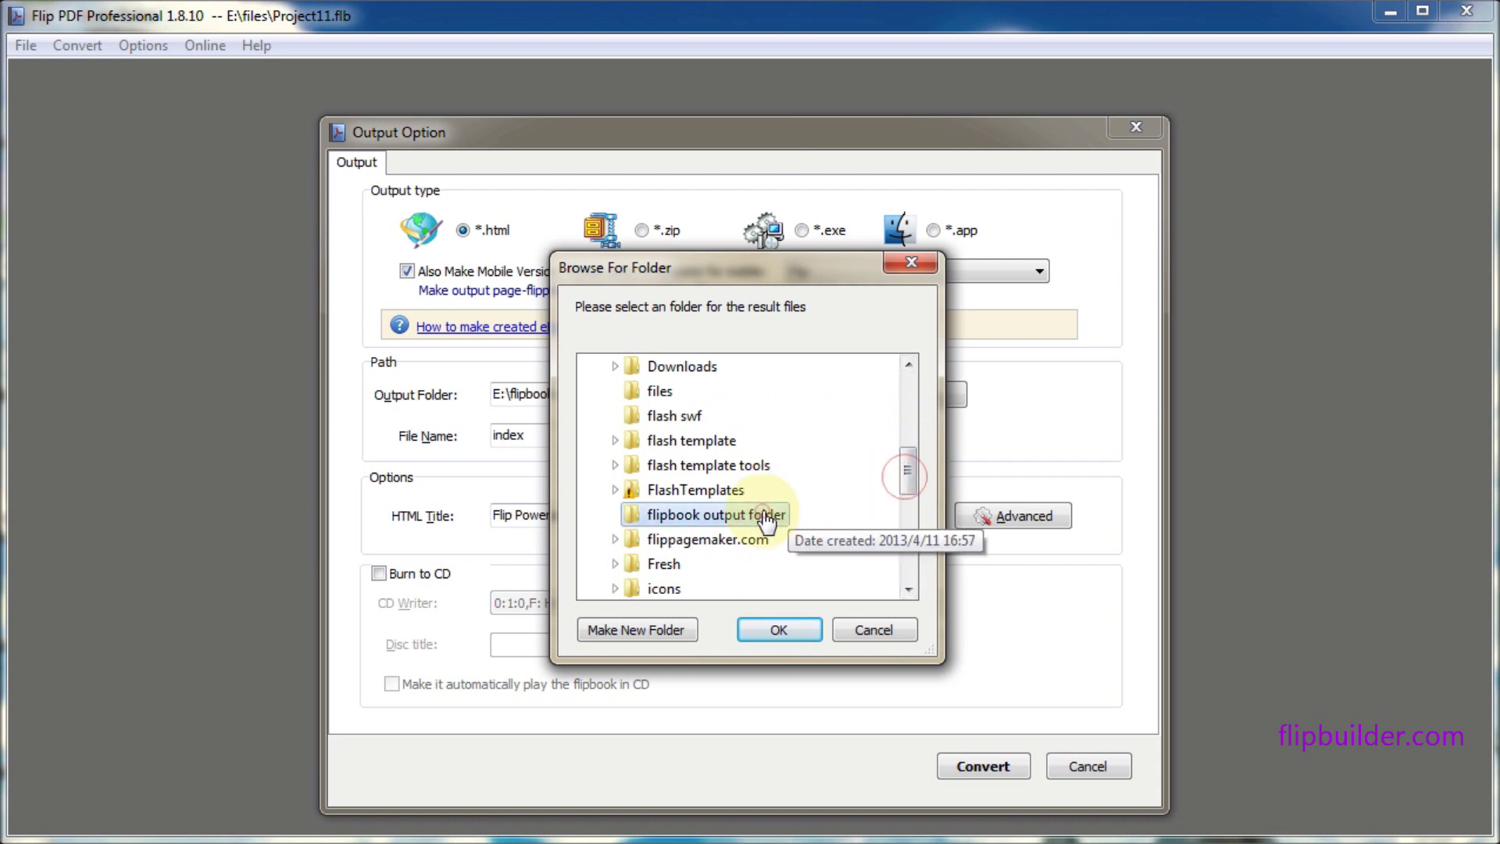
{"action": "left_click", "coordinate": [781, 625]}
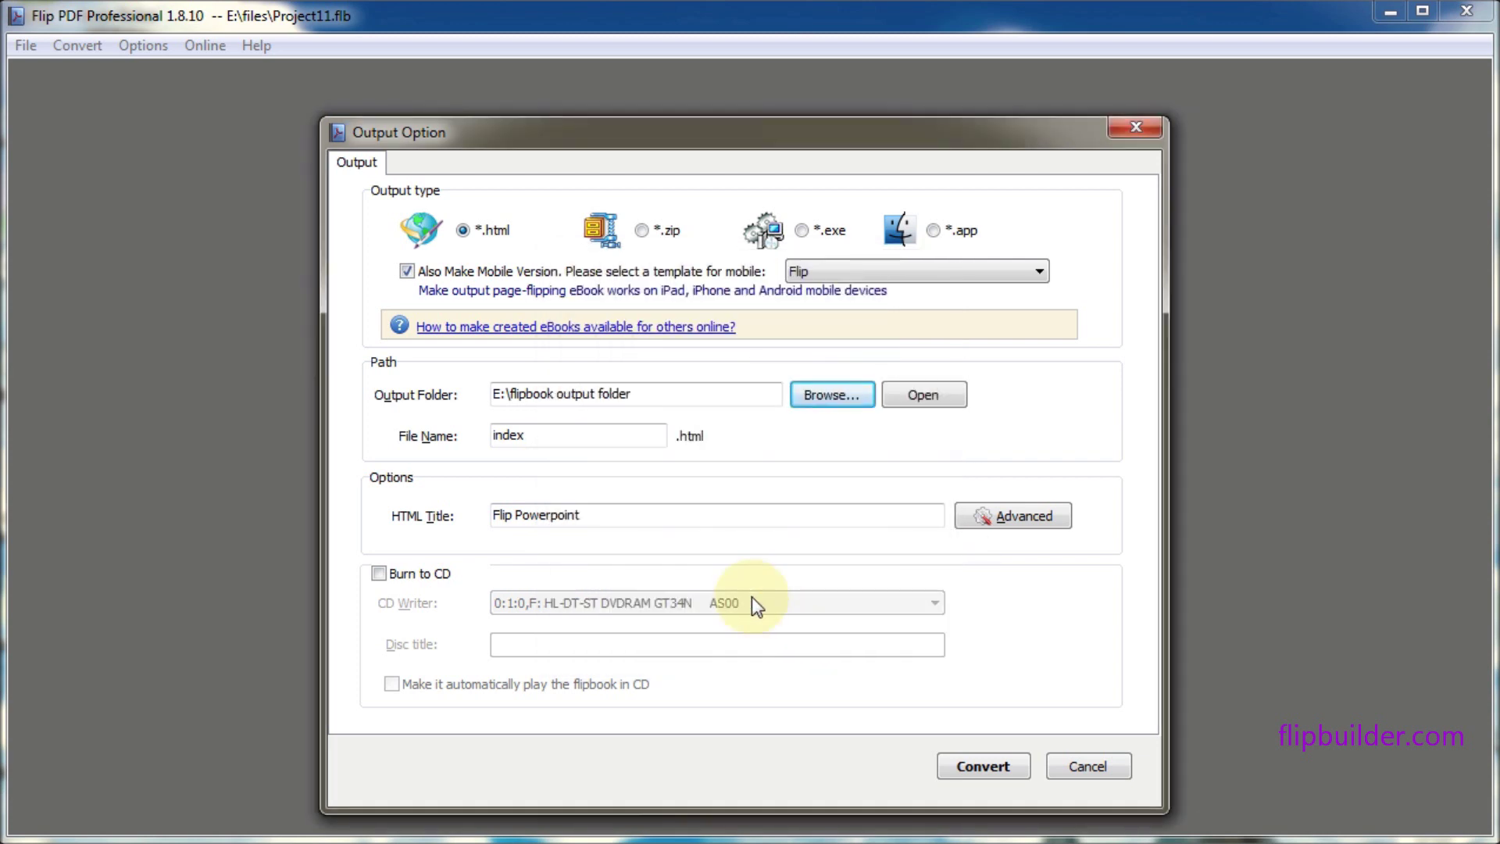
Change the HTML title to 'Flip Book with Audio', convert, and open the finished flipbook
{"action": "left_click", "coordinate": [606, 515]}
{"action": "left_click_drag", "start_coordinate": [605, 516], "coordinate": [473, 522]}
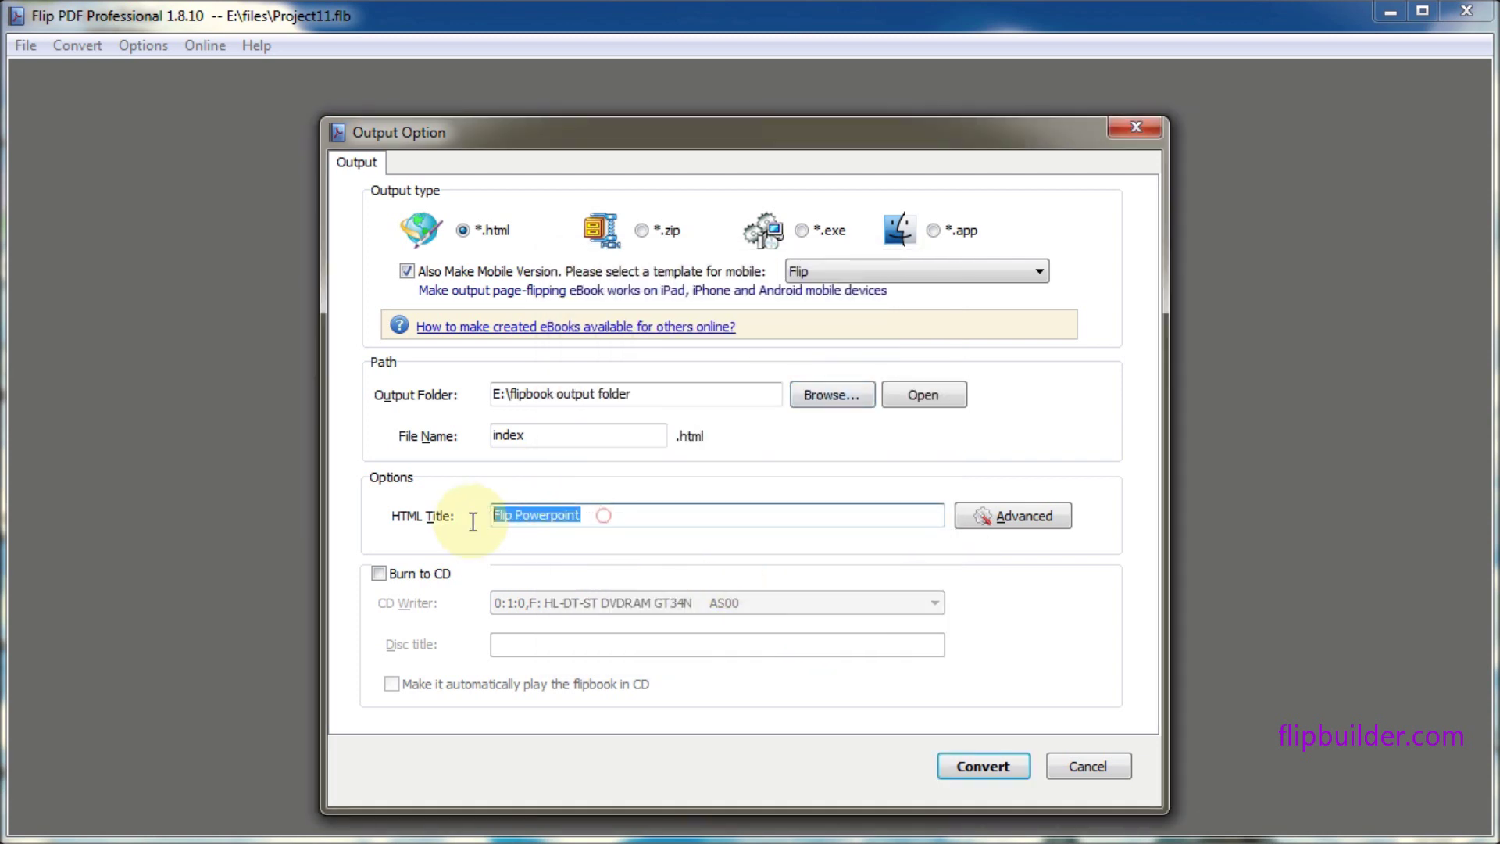
{"action": "type", "text": "Flip Book with Audio"}
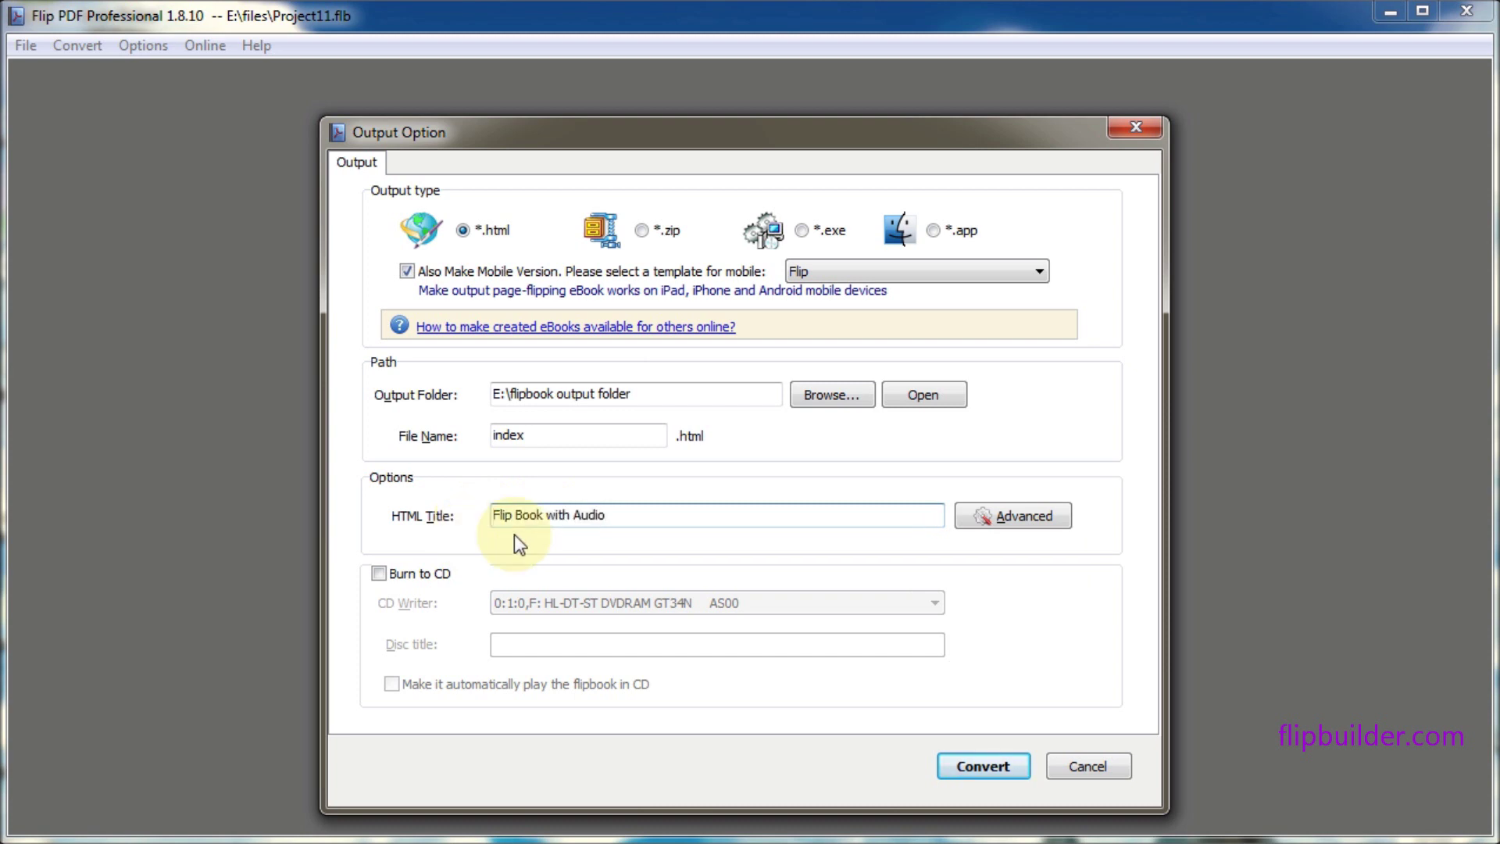
{"action": "left_click", "coordinate": [977, 767]}
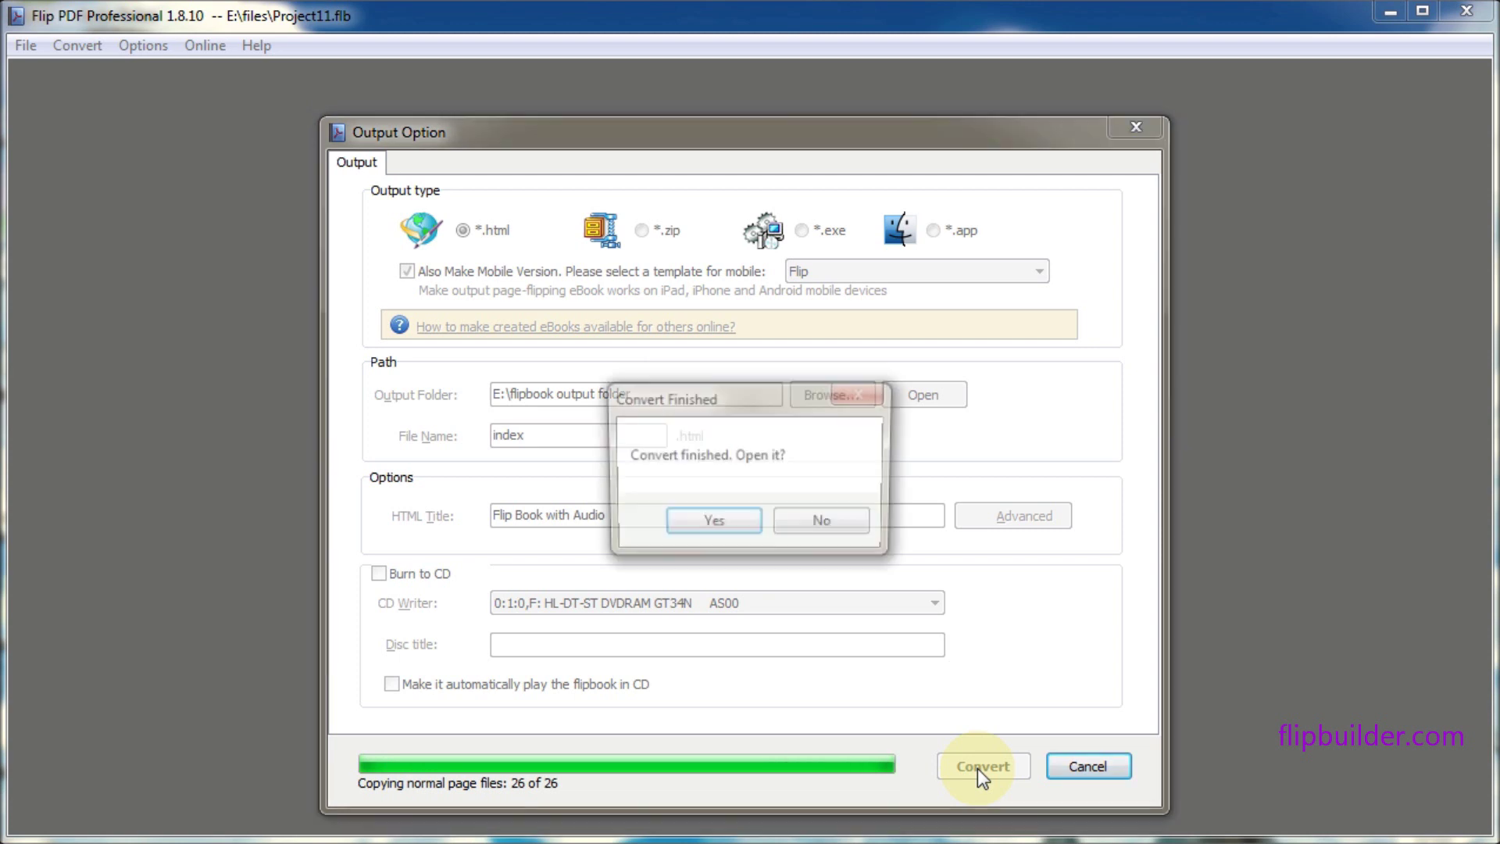
{"action": "left_click", "coordinate": [712, 524]}
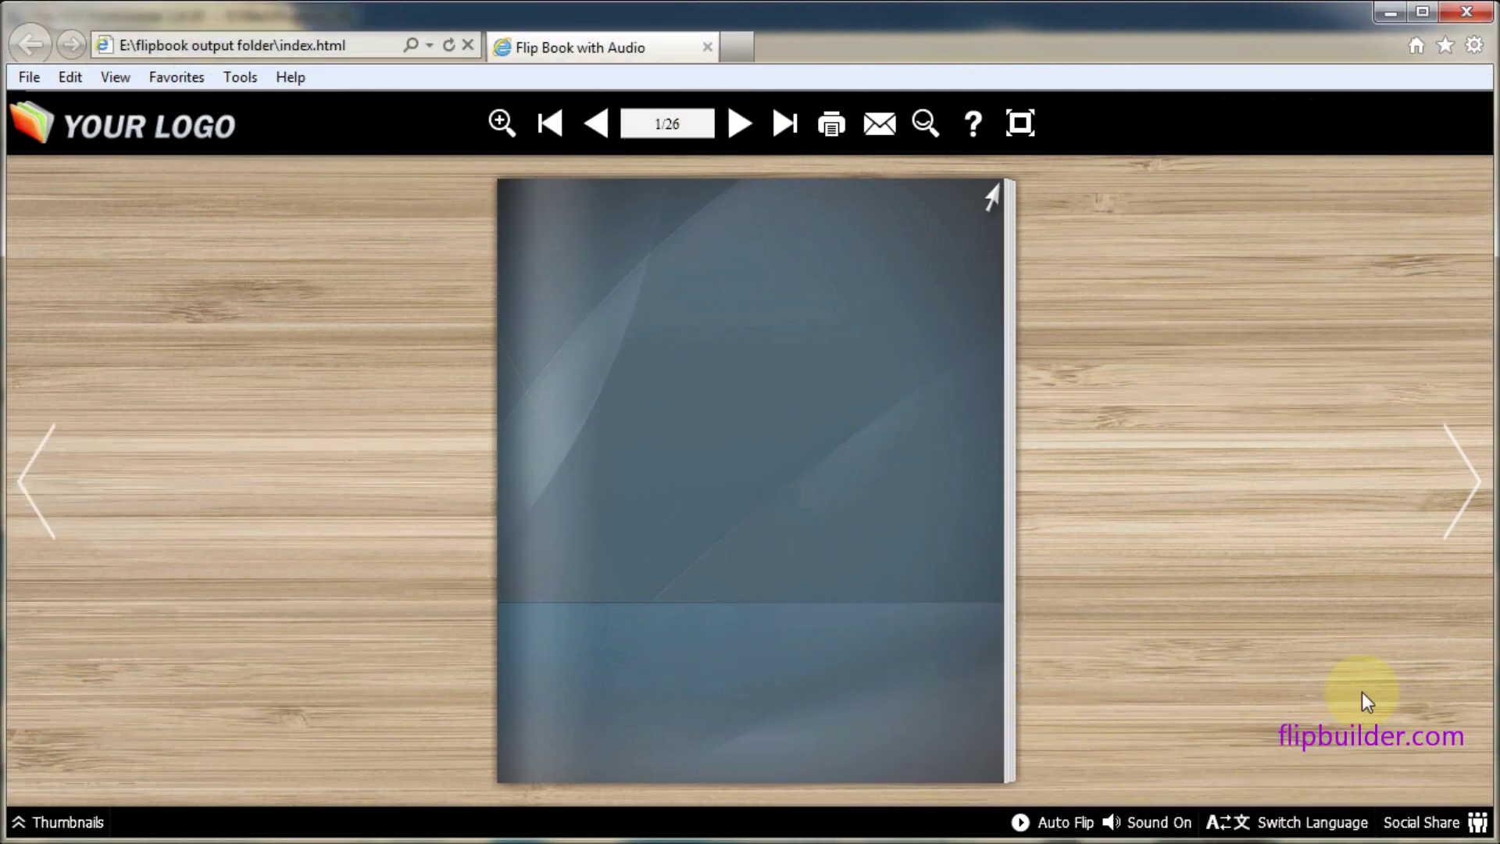
Turn to pages 2–3, switch off background sound, and play page 3's audio player
{"action": "left_click", "coordinate": [1458, 522]}
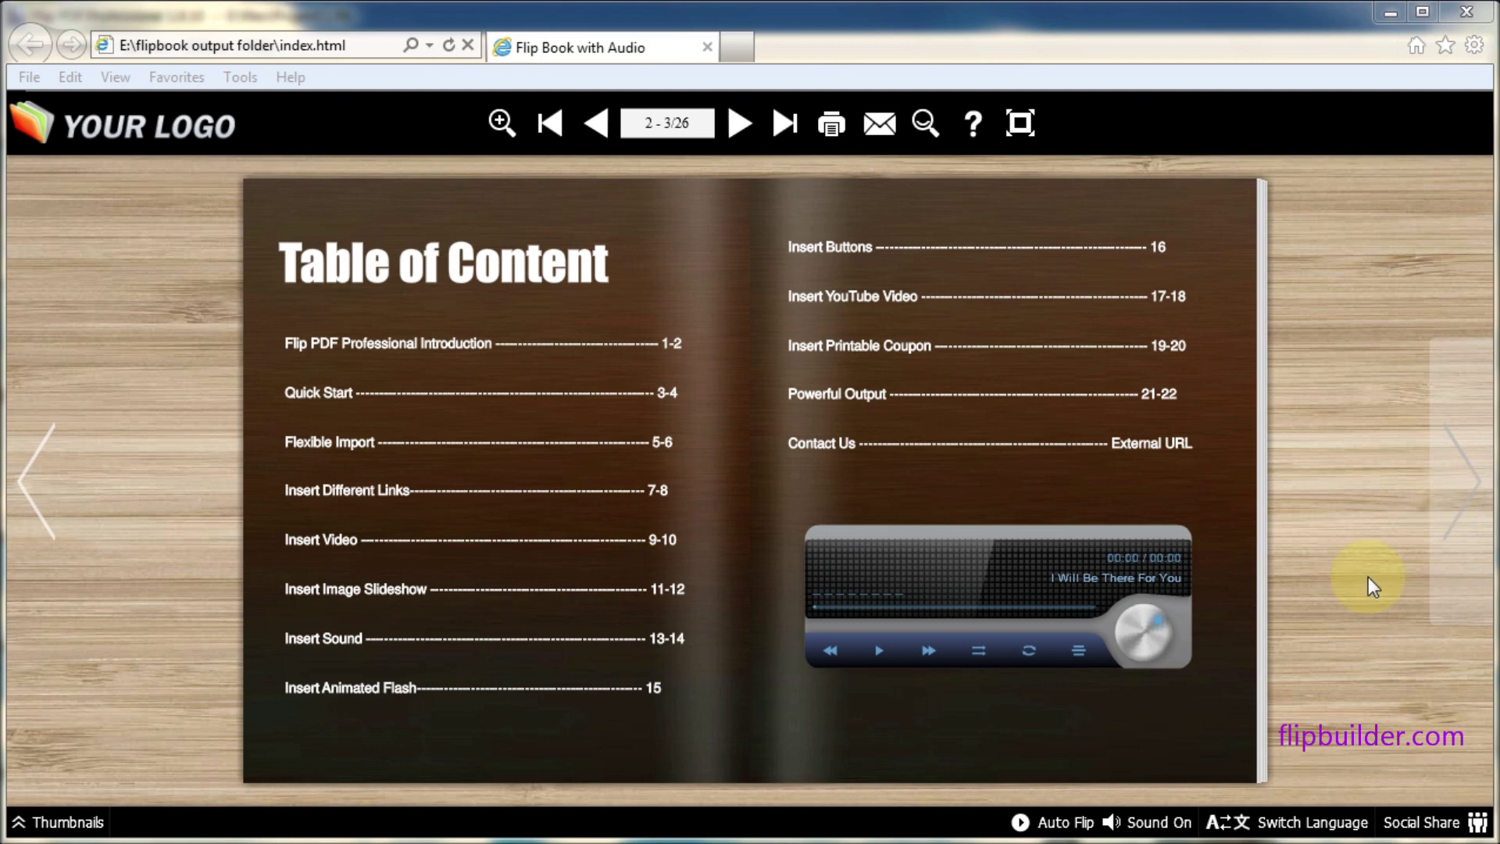
{"action": "left_click", "coordinate": [1159, 824]}
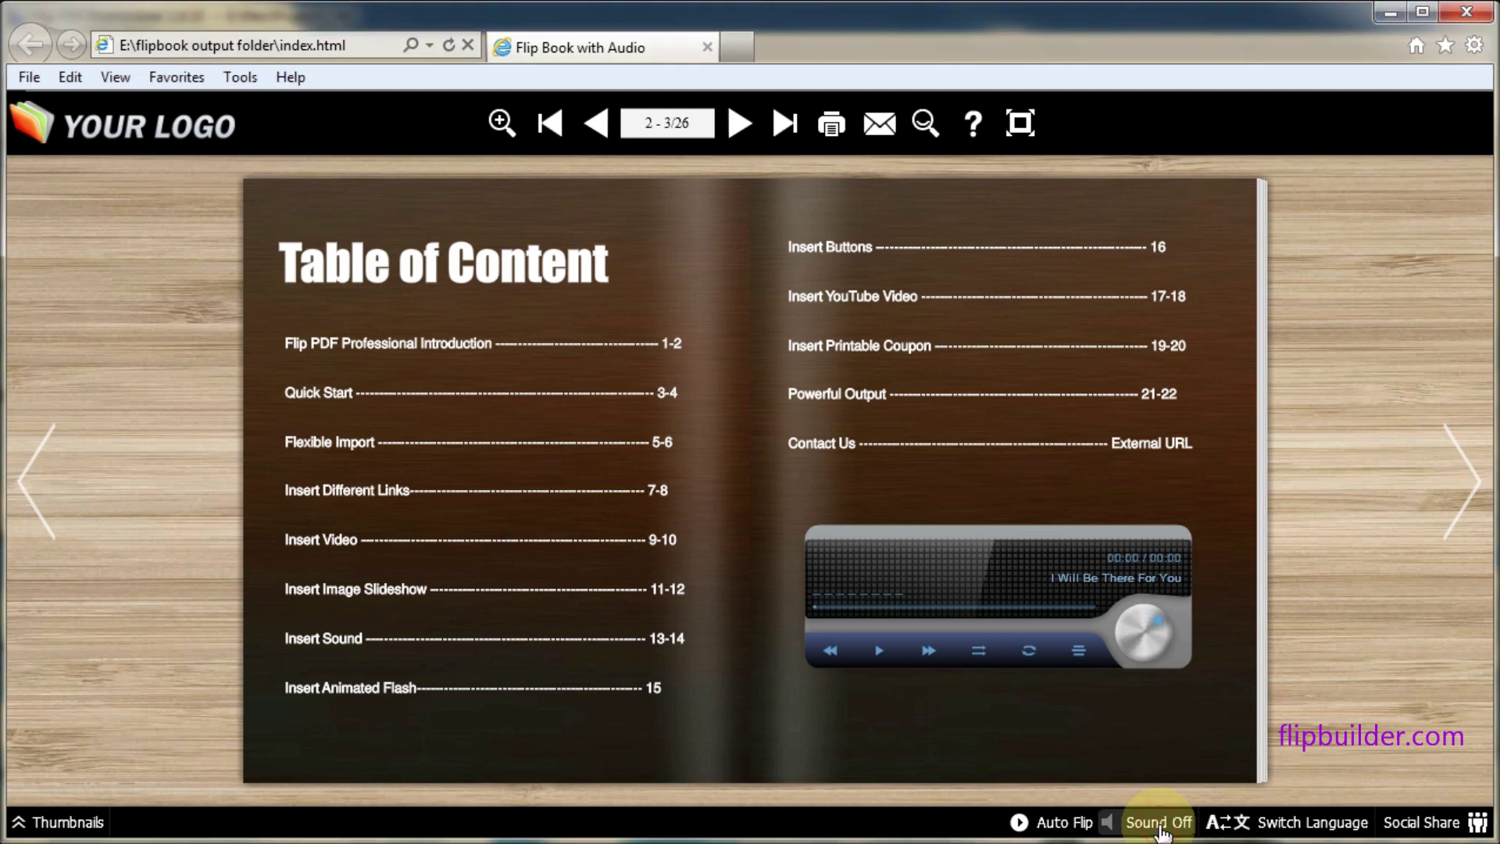
{"action": "left_click", "coordinate": [880, 653]}
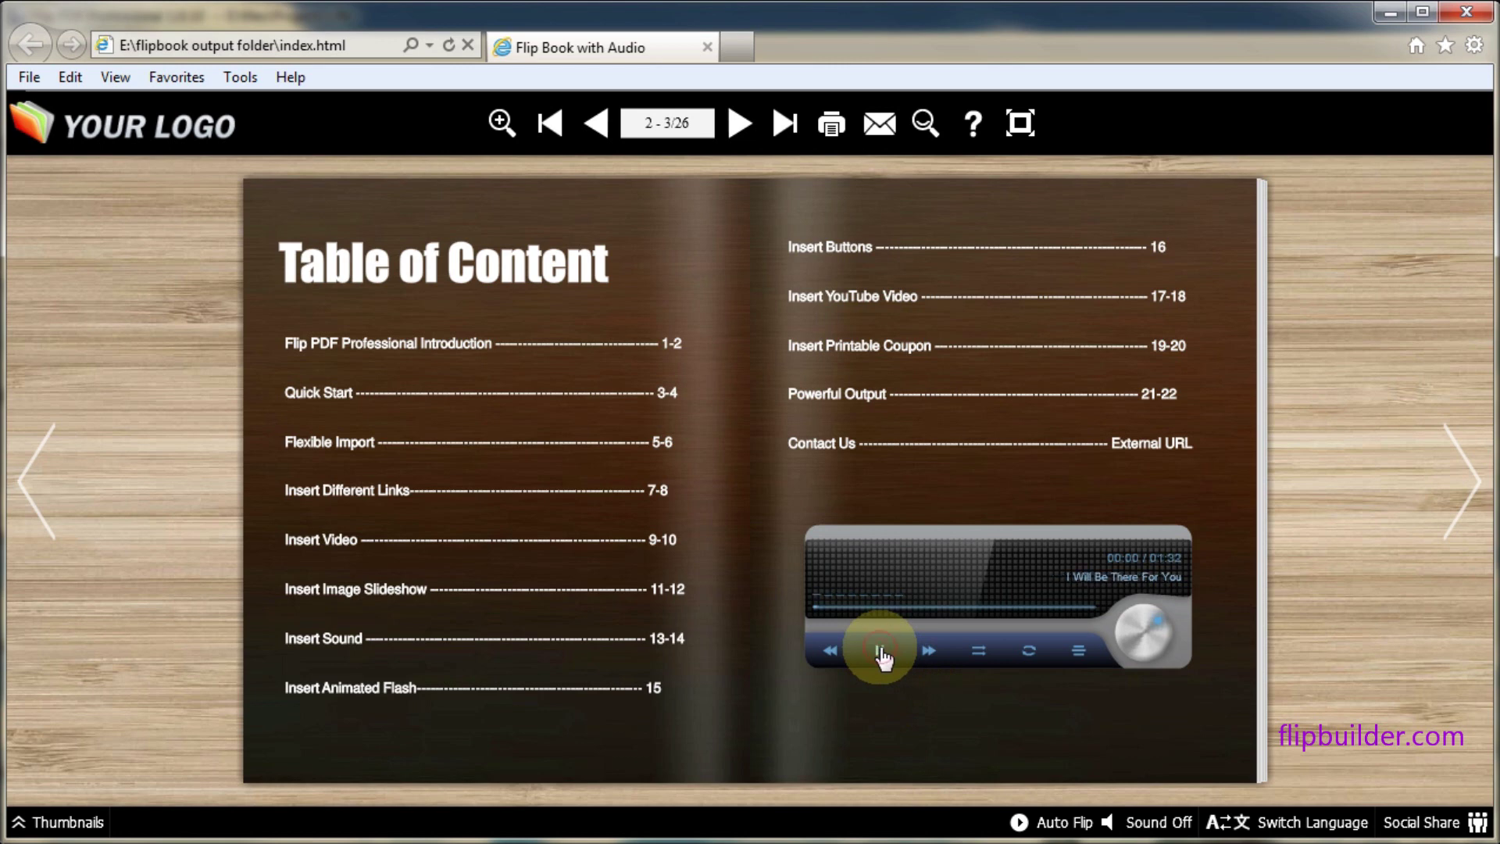